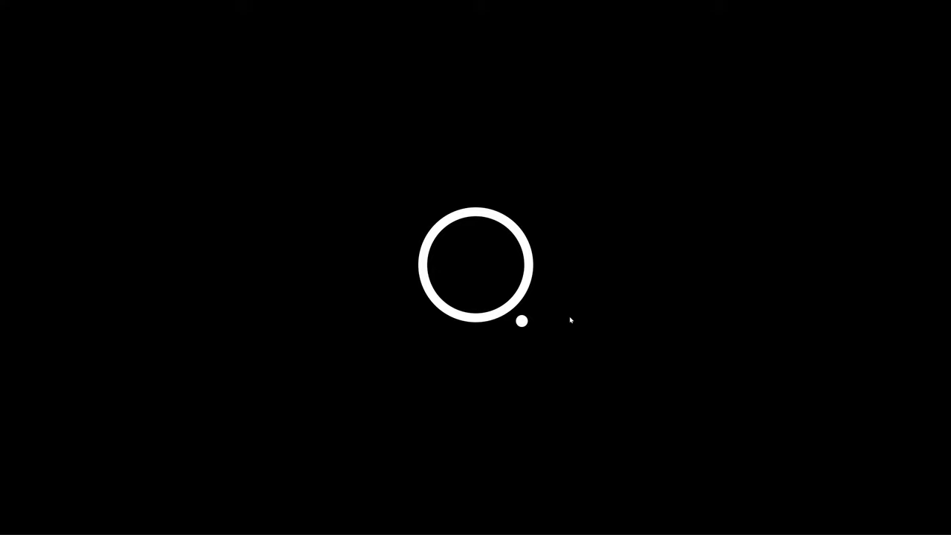
# Read the Discord #general messages about the Gaea SOP fix, then go back to the web browser
pyautogui.moveTo(492, 530)
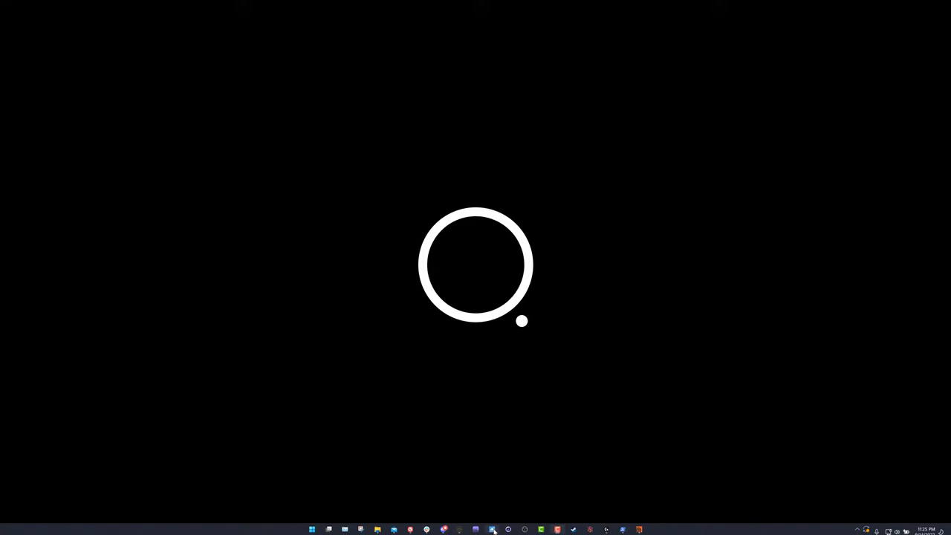
pyautogui.click(444, 529)
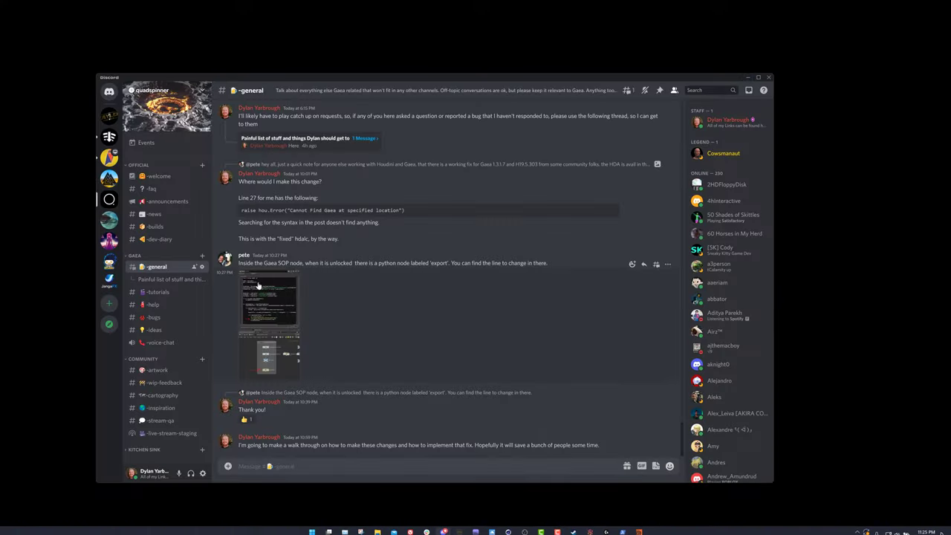
pyautogui.rightClick(368, 338)
pyautogui.click(354, 346)
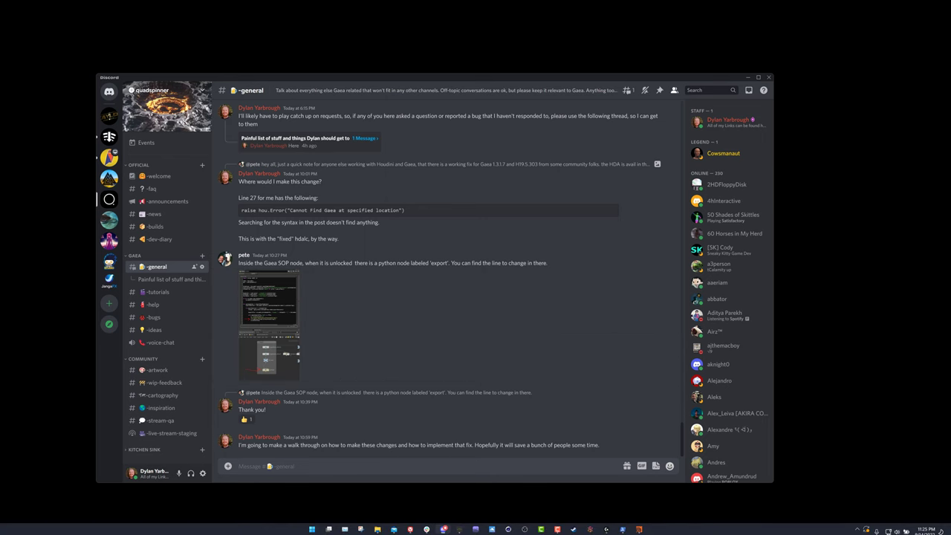
pyautogui.click(405, 532)
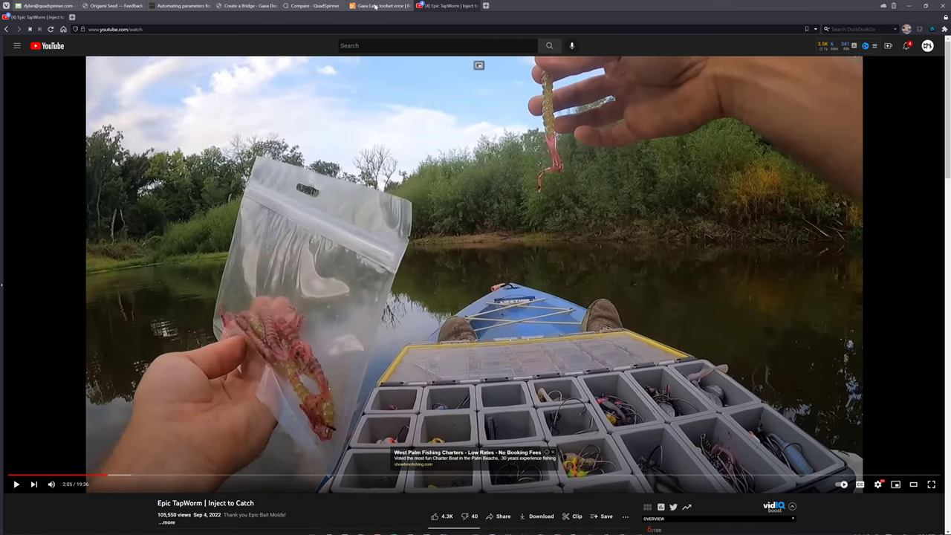
# Bring up the SideFX forum thread on the Gaea Labs toolset error and scroll to the fix reply
pyautogui.click(383, 6)
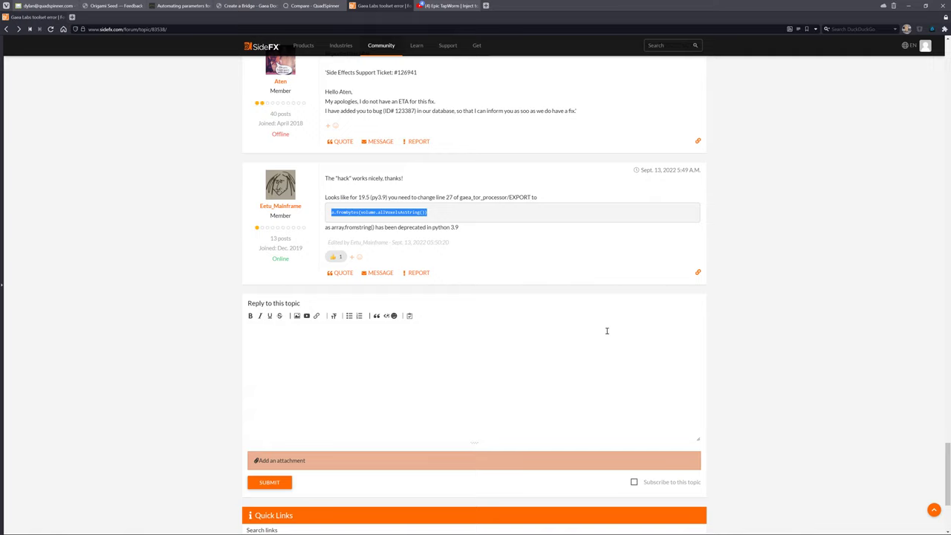
pyautogui.click(654, 346)
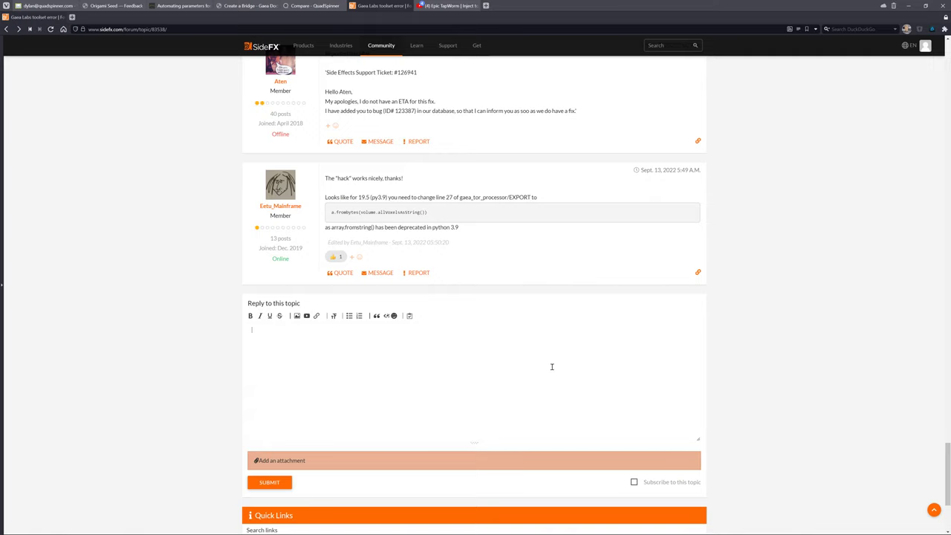
pyautogui.scroll(2, 552, 366)
pyautogui.moveTo(446, 326); pyautogui.dragTo(330, 327)
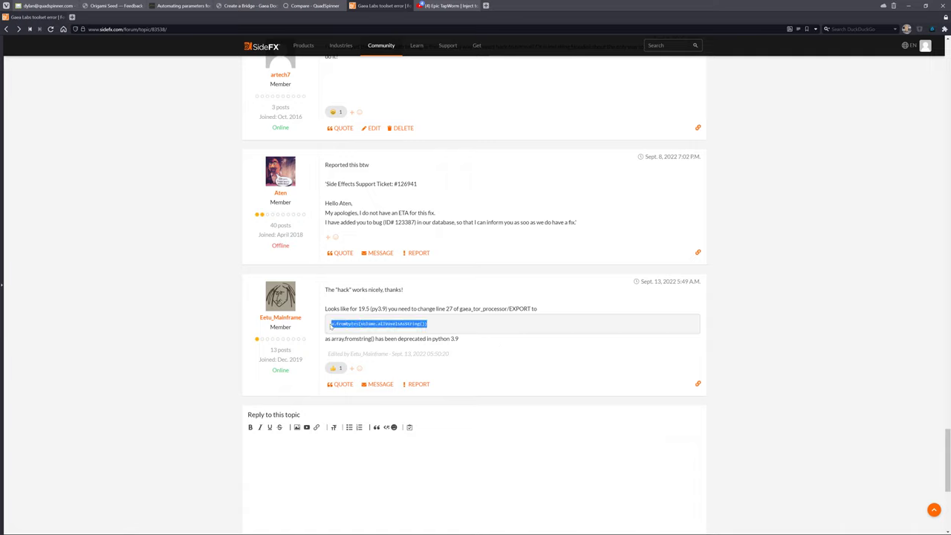
pyautogui.click(483, 355)
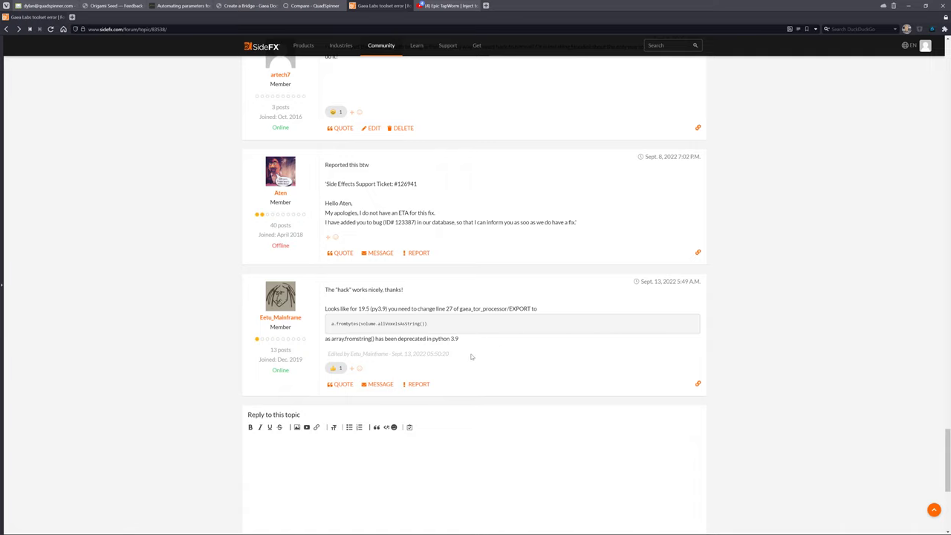
pyautogui.rightClick(528, 344)
pyautogui.click(491, 348)
# Highlight the corrected line-27 a.frombytes(...) code in the reply, then deselect it
pyautogui.moveTo(451, 325); pyautogui.dragTo(468, 354)
pyautogui.click(468, 355)
pyautogui.moveTo(430, 324); pyautogui.dragTo(330, 324)
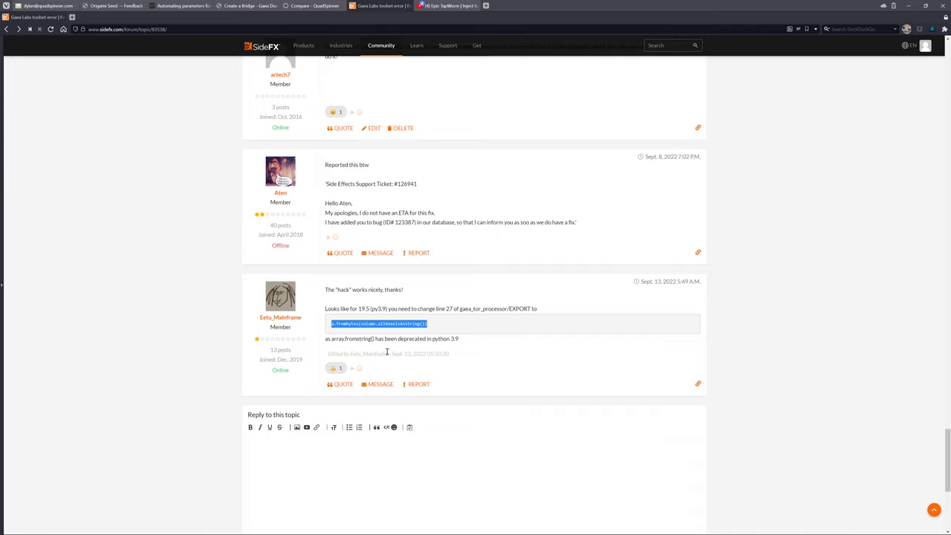
pyautogui.click(499, 363)
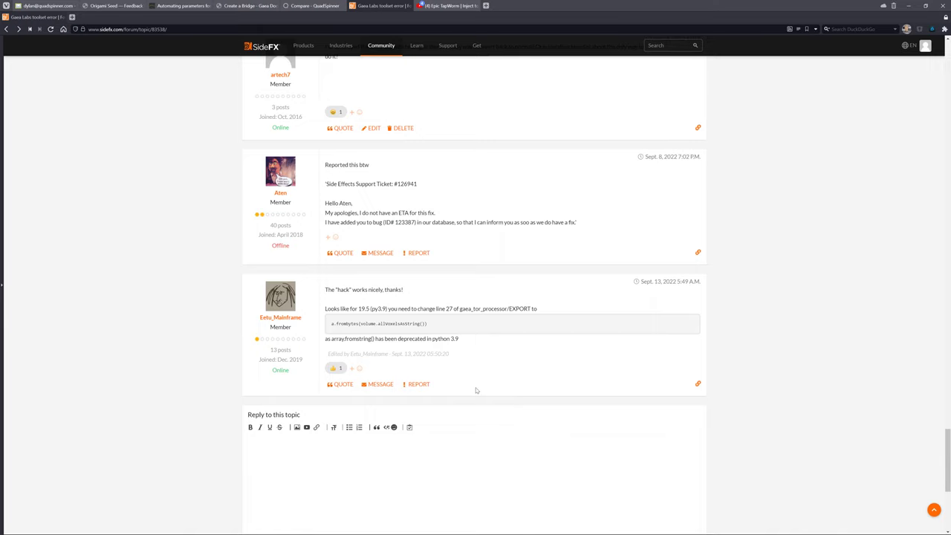
pyautogui.scroll(10, 476, 390)
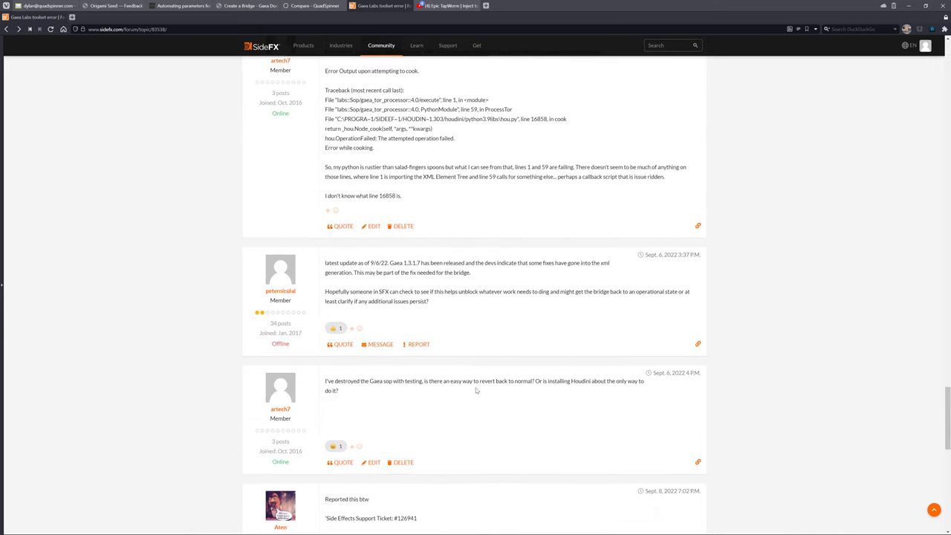
pyautogui.scroll(10, 475, 387)
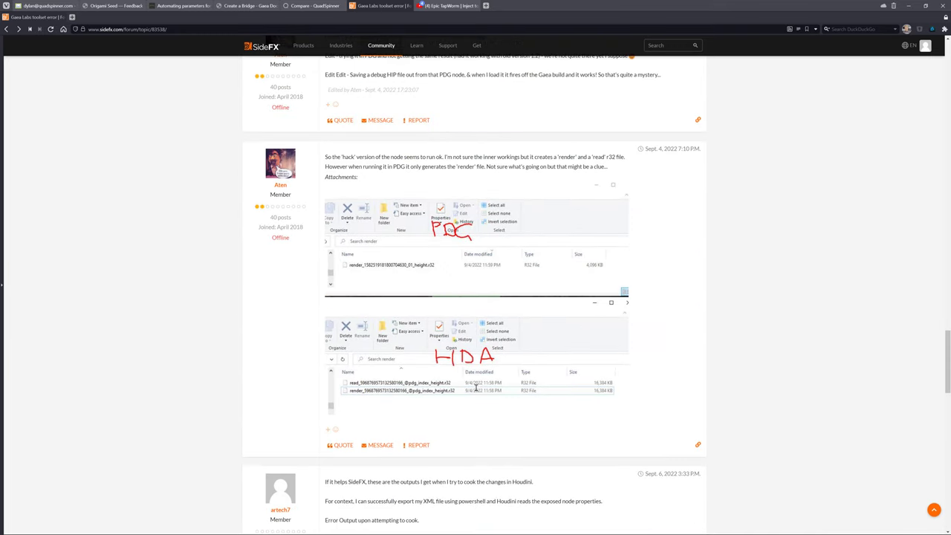
pyautogui.scroll(3, 475, 387)
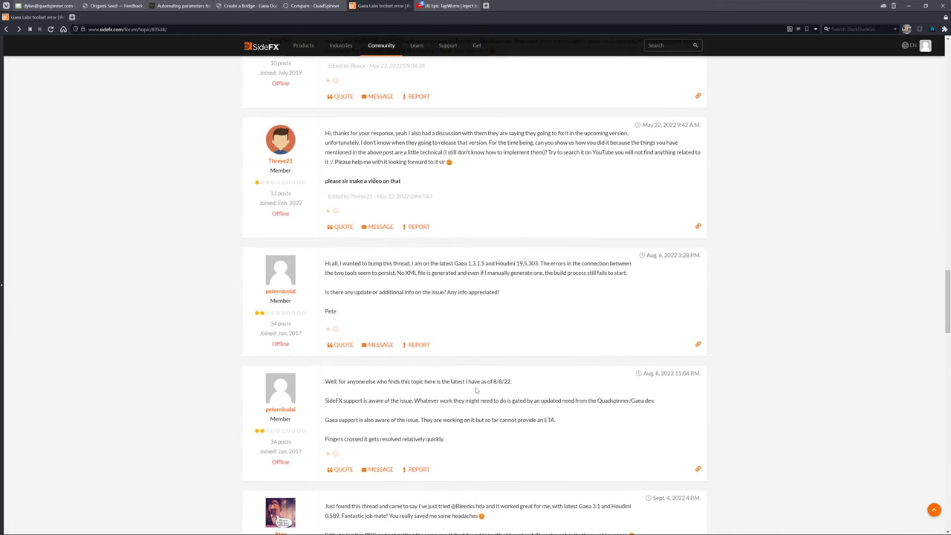
pyautogui.scroll(3, 476, 391)
pyautogui.scroll(3, 477, 390)
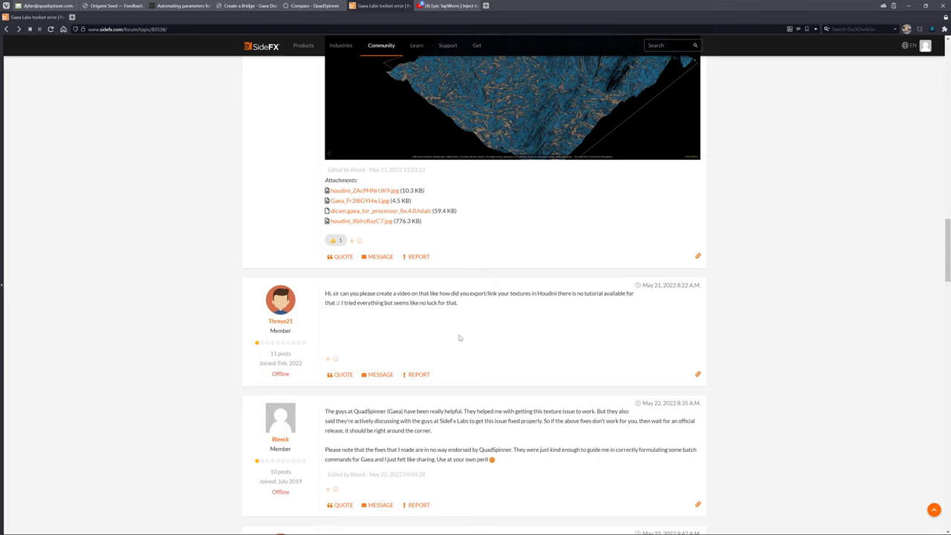
pyautogui.scroll(2, 471, 343)
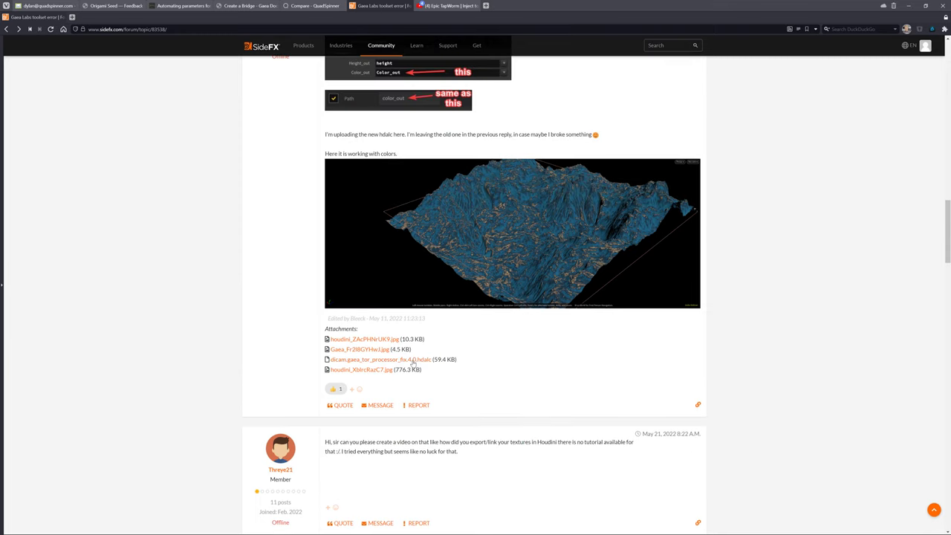
pyautogui.scroll(4, 413, 362)
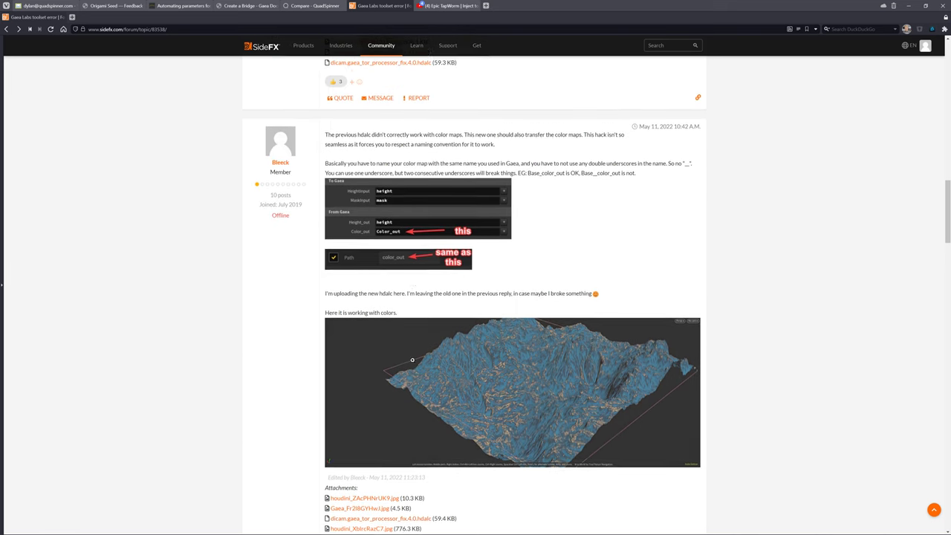
pyautogui.scroll(-1, 541, 299)
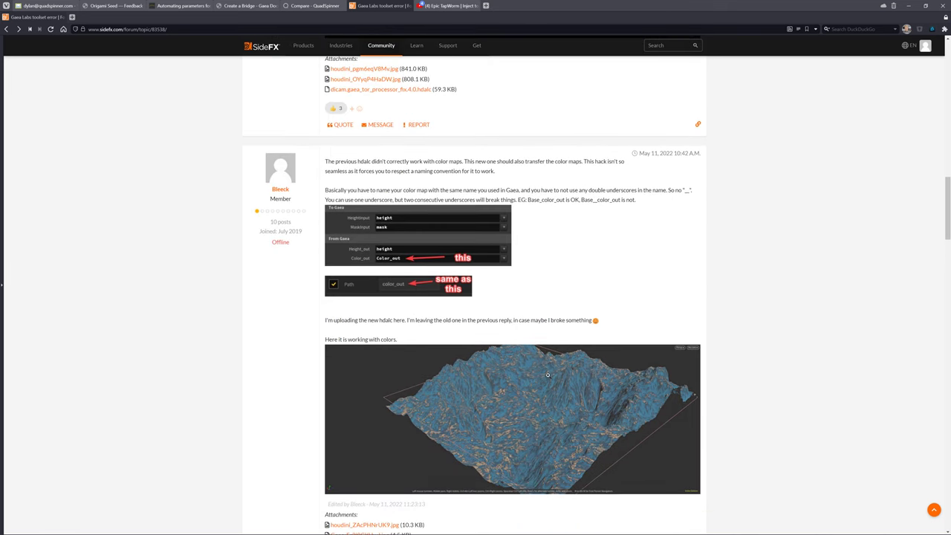
pyautogui.scroll(1, 496, 389)
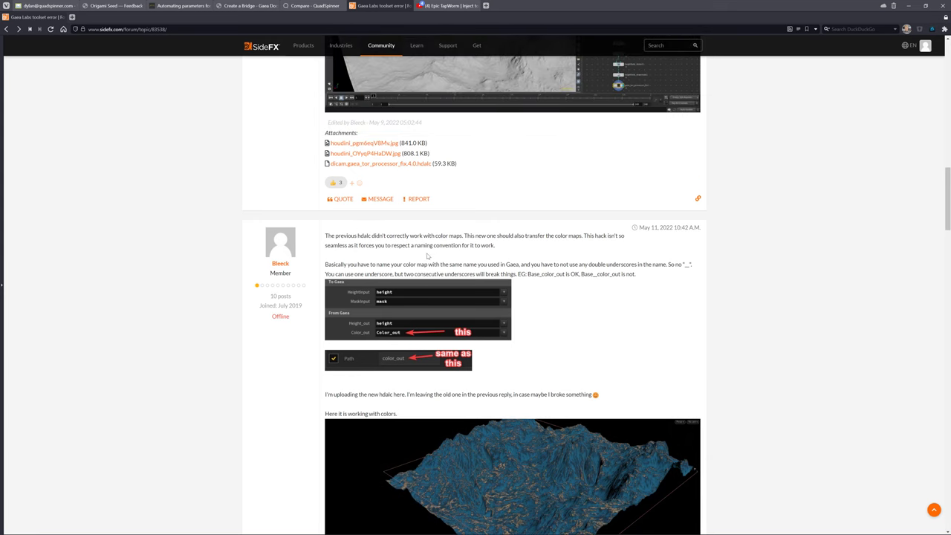
pyautogui.moveTo(325, 235); pyautogui.dragTo(602, 289)
pyautogui.click(598, 316)
pyautogui.scroll(10, 528, 258)
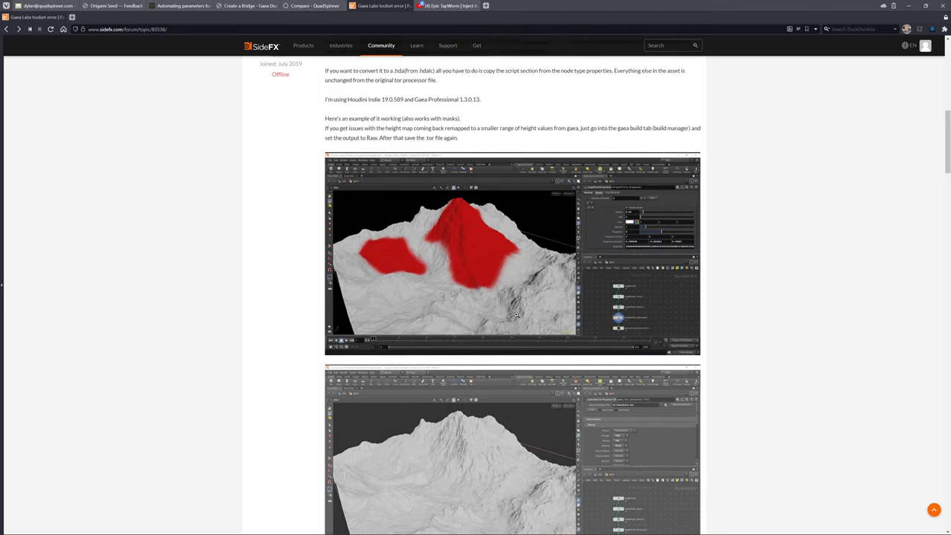
pyautogui.scroll(1, 433, 231)
pyautogui.moveTo(325, 170); pyautogui.dragTo(477, 292)
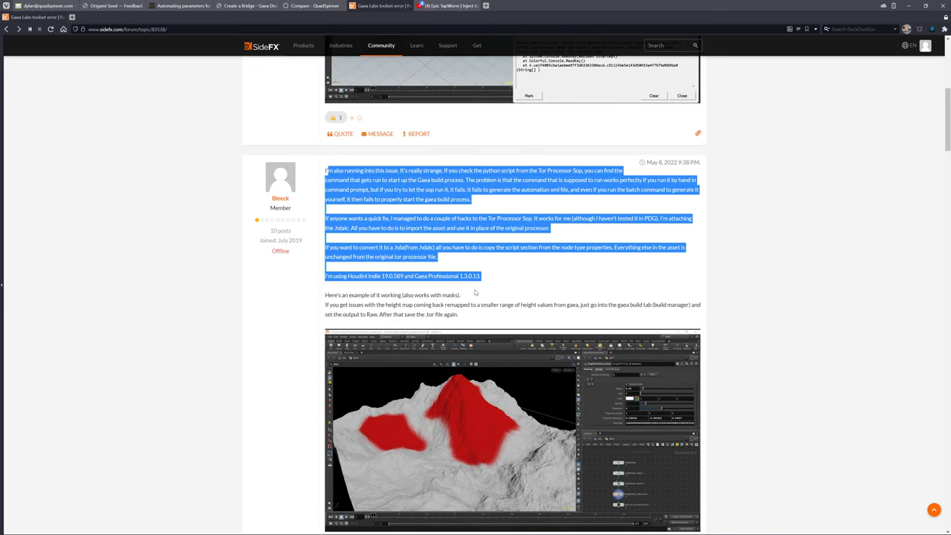
pyautogui.click(520, 285)
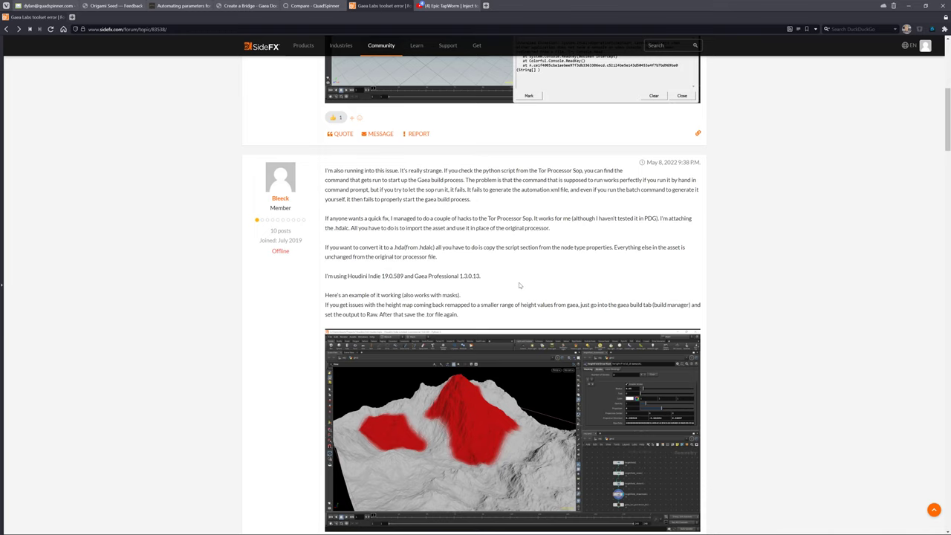
pyautogui.scroll(-9, 519, 285)
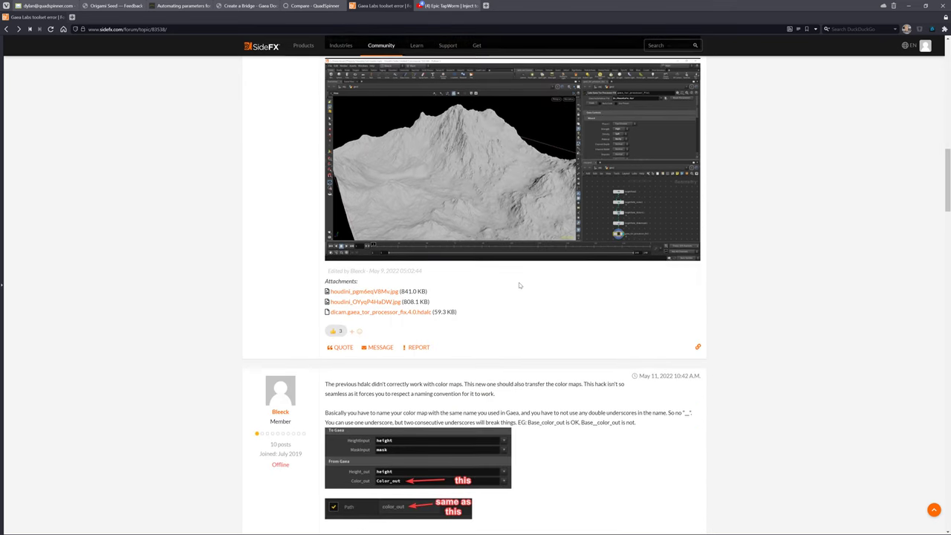
pyautogui.scroll(-4, 520, 286)
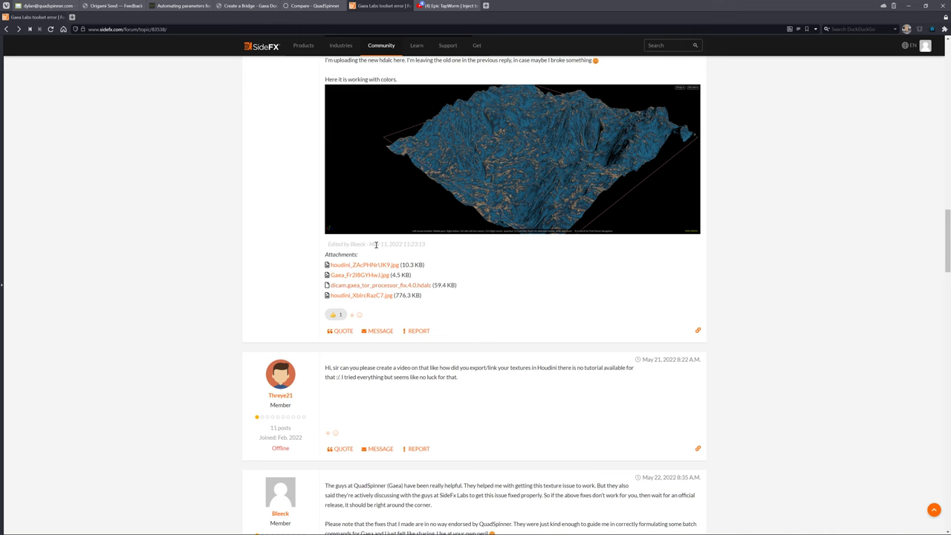
pyautogui.scroll(5, 393, 288)
pyautogui.scroll(2, 396, 288)
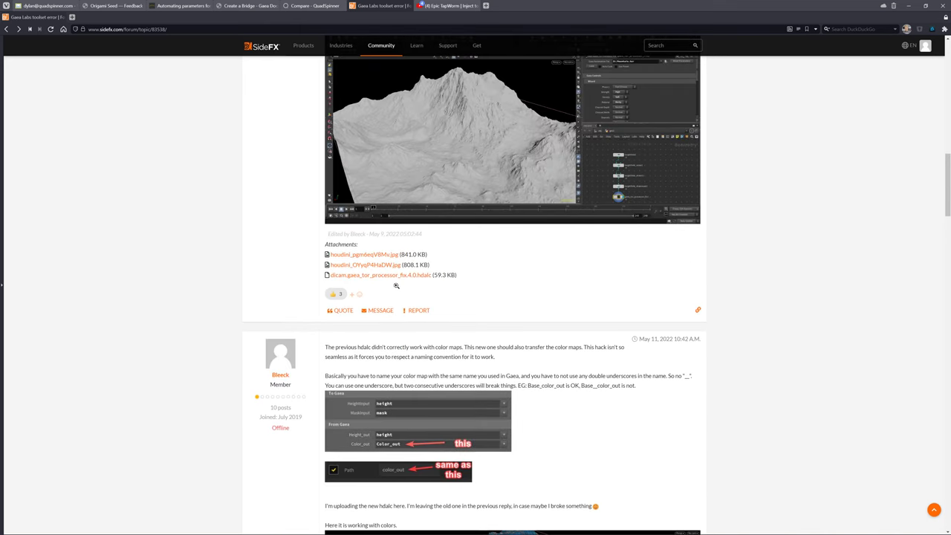
pyautogui.scroll(-3, 376, 345)
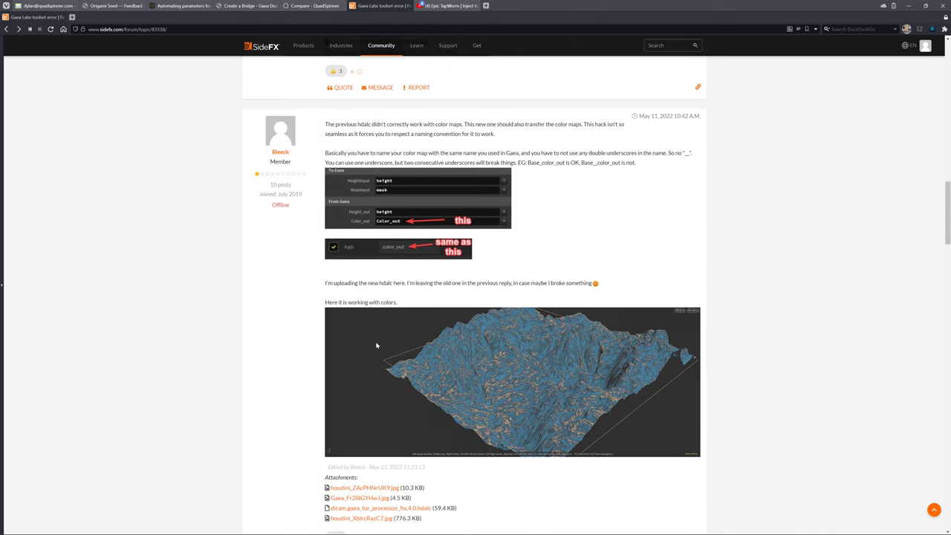
pyautogui.scroll(-2, 399, 420)
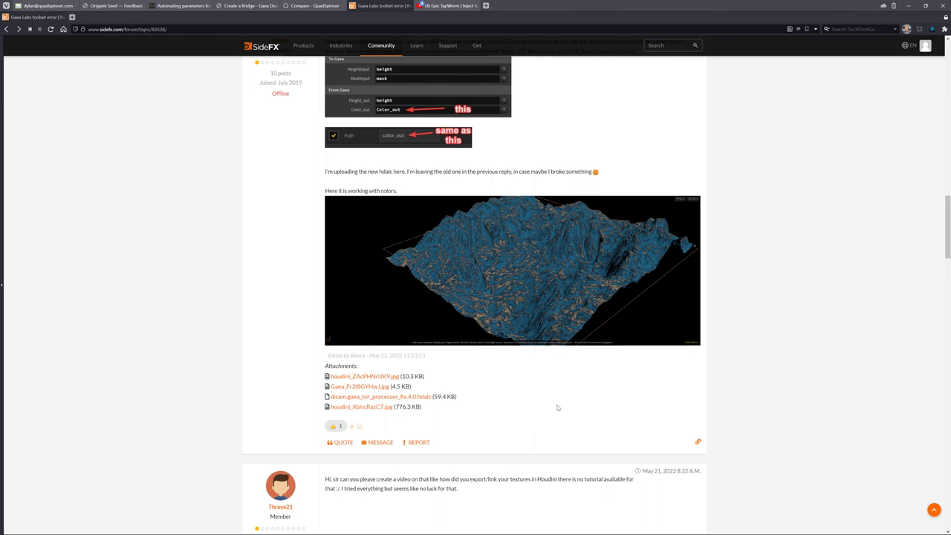
pyautogui.scroll(-1, 495, 405)
pyautogui.scroll(-5, 495, 405)
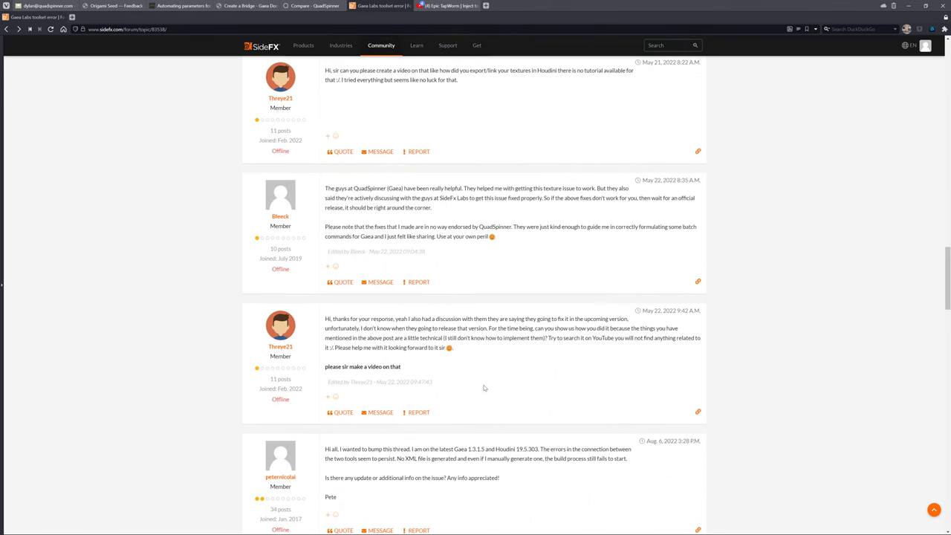
# Switch to the Gaea project and pan the File–Cells–Erosion–Output graph to the left
pyautogui.press('super')
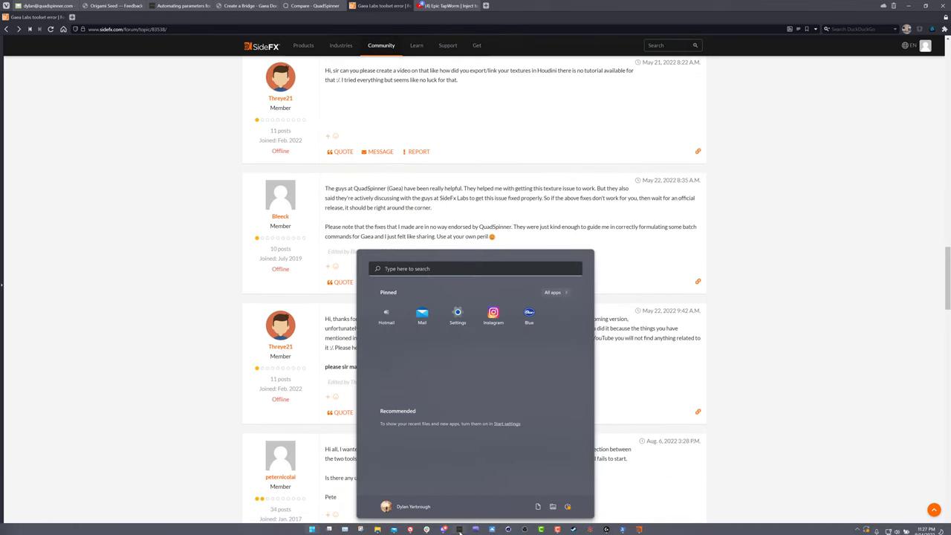
pyautogui.click(461, 529)
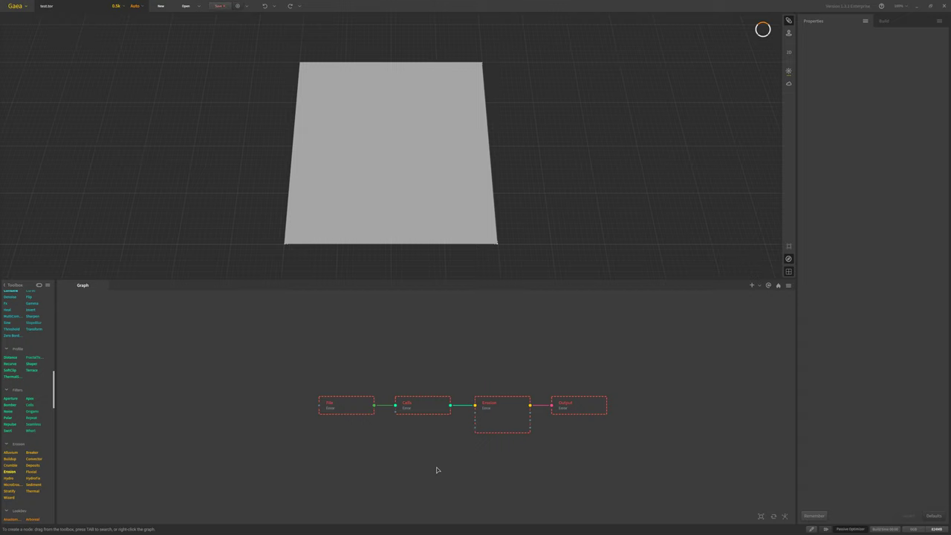
pyautogui.moveTo(431, 465); pyautogui.dragTo(367, 452, button='middle')
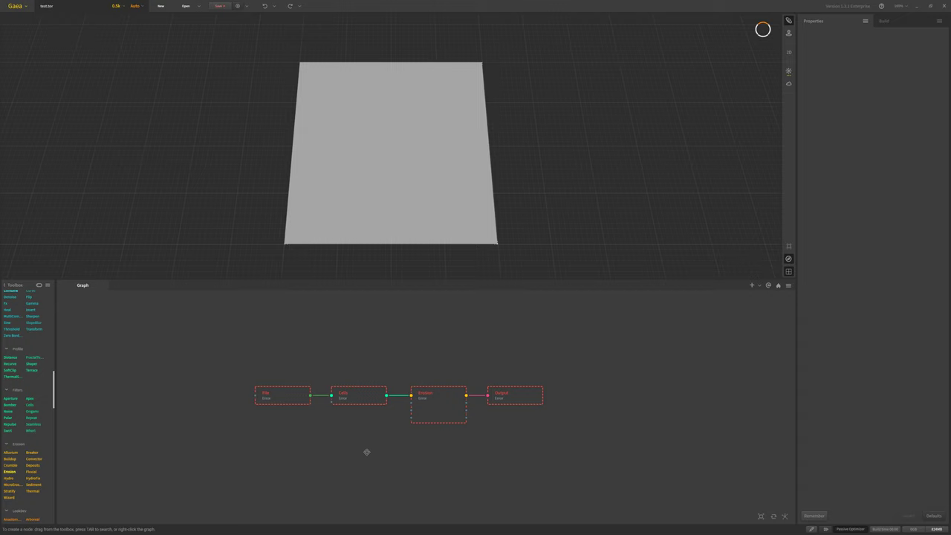
# Inspect the File, Cells and Output node settings, then reselect the File node
pyautogui.click(293, 402)
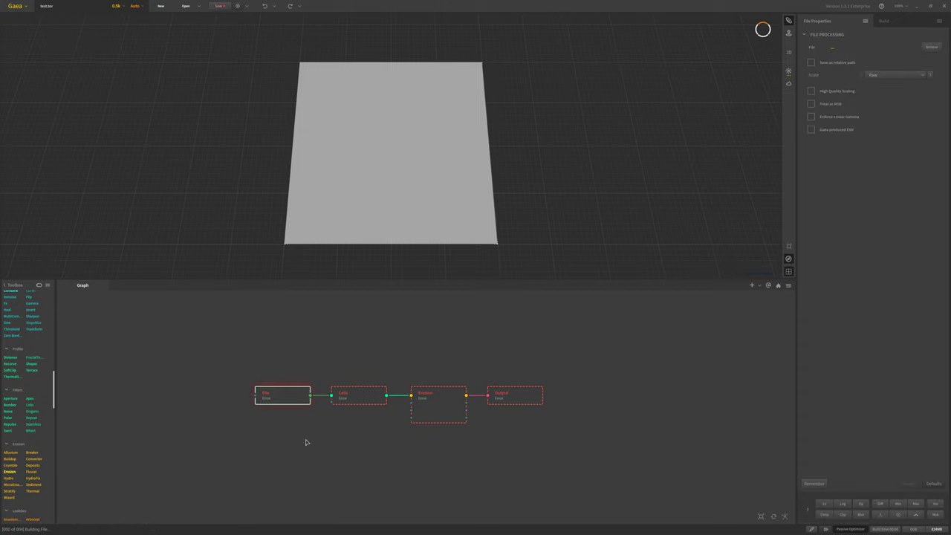
pyautogui.click(341, 403)
pyautogui.click(543, 436)
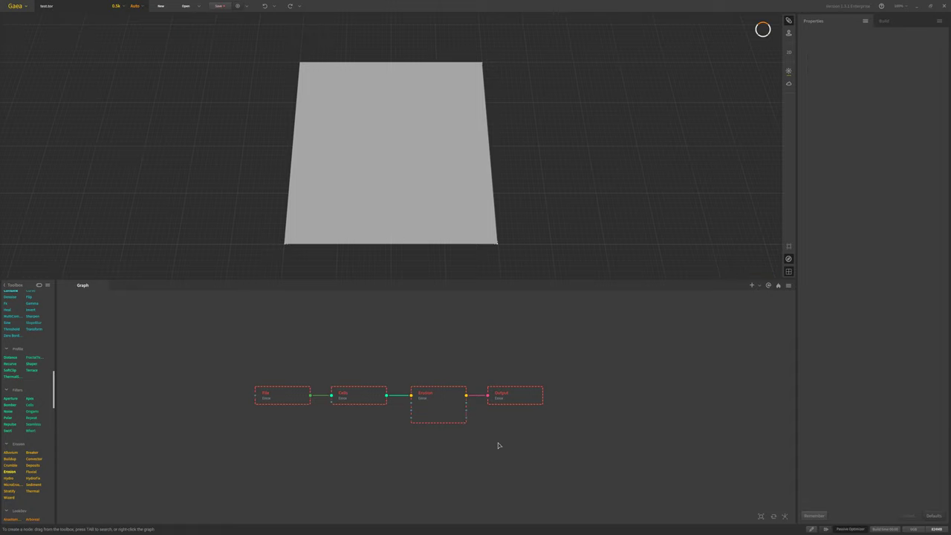
pyautogui.click(510, 398)
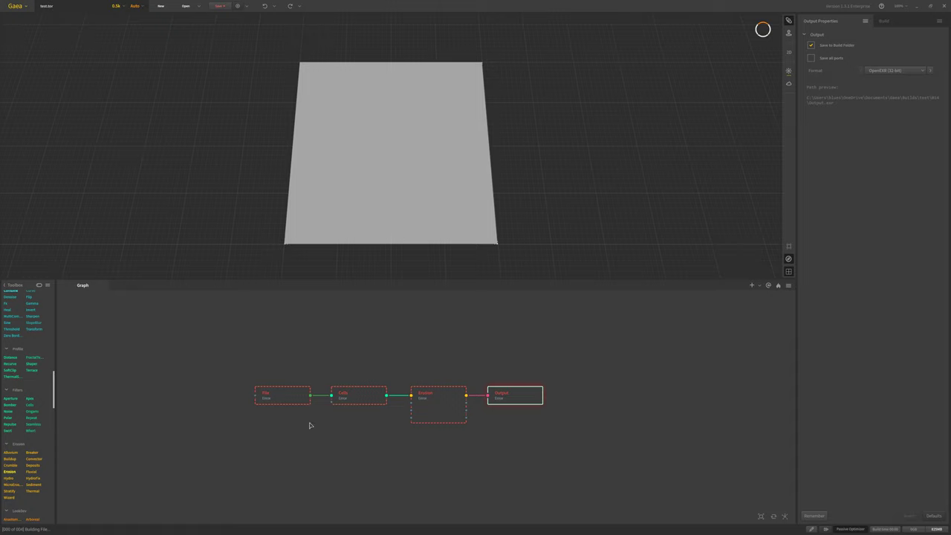
pyautogui.moveTo(355, 467); pyautogui.dragTo(439, 361)
pyautogui.rightClick(492, 452)
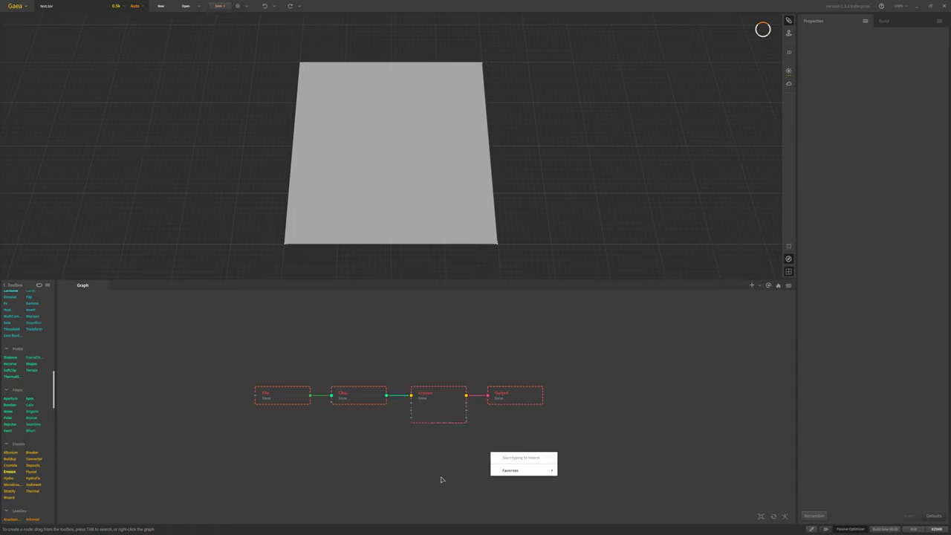
pyautogui.press('Escape')
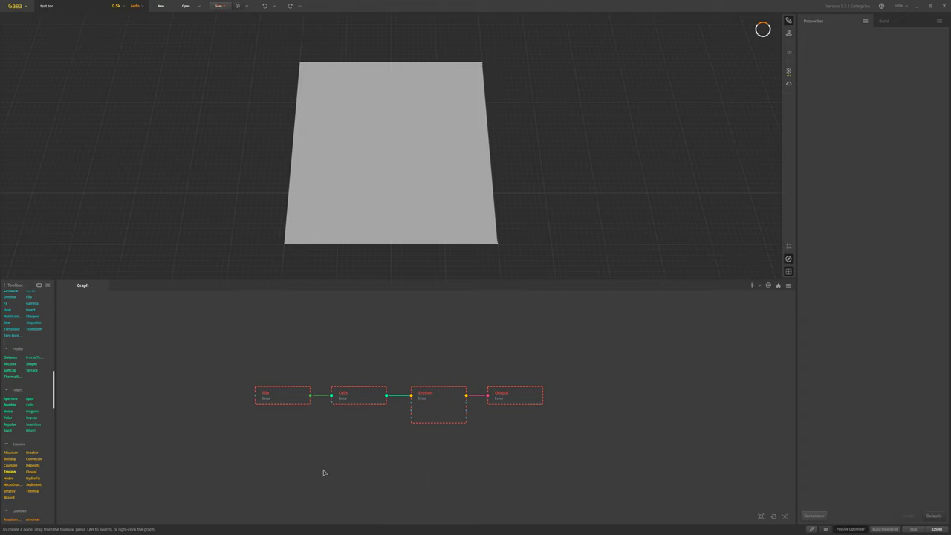
pyautogui.click(289, 401)
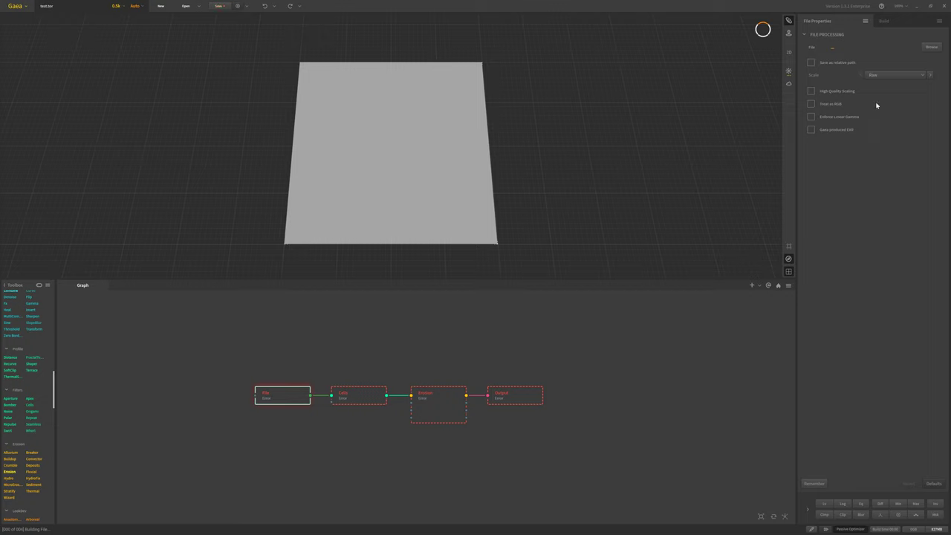
# Expose the File node's File property as 'file', leaving the Save as relative name blank
pyautogui.click(866, 22)
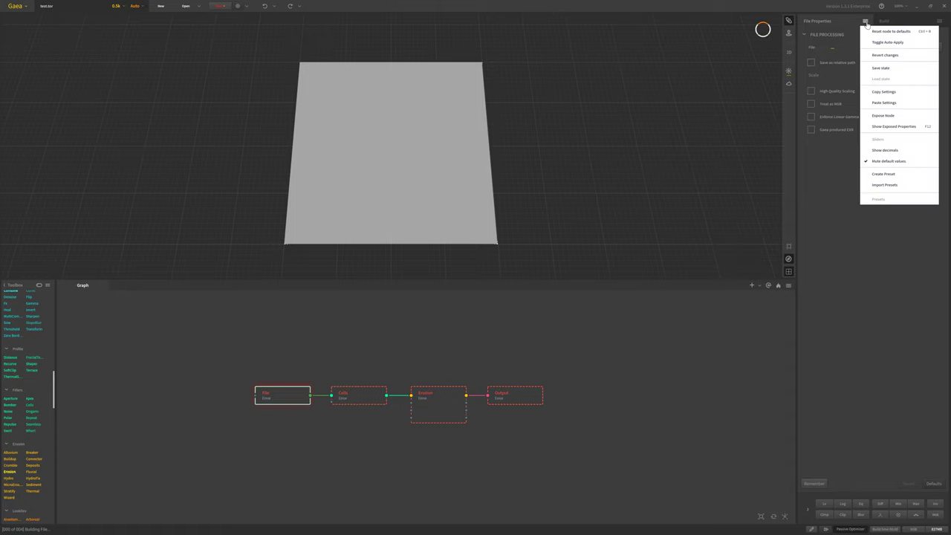
pyautogui.click(884, 115)
pyautogui.moveTo(148, 94); pyautogui.dragTo(509, 103)
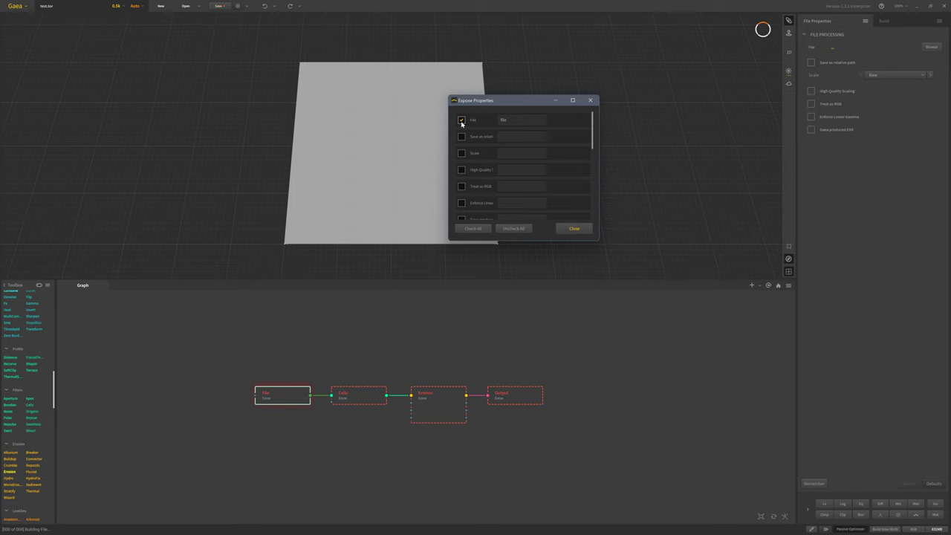
pyautogui.doubleClick(526, 120)
pyautogui.click(525, 120)
pyautogui.write('0')
pyautogui.write('0')
pyautogui.press('Tab')
pyautogui.press('BackSpace')
# Confirm the Cells node exposes Scale, Chaos and Seed as scale, chaos and seed
pyautogui.click(576, 230)
pyautogui.click(358, 399)
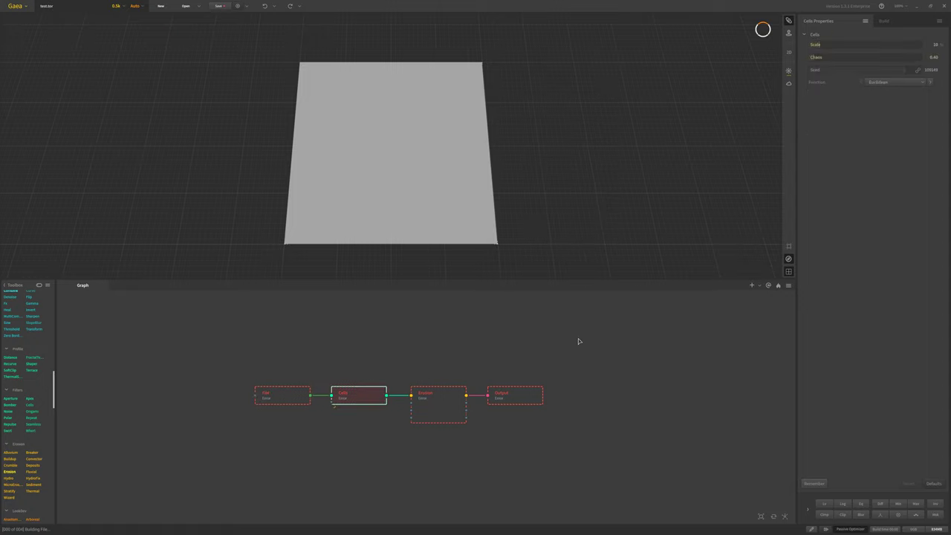
pyautogui.click(865, 21)
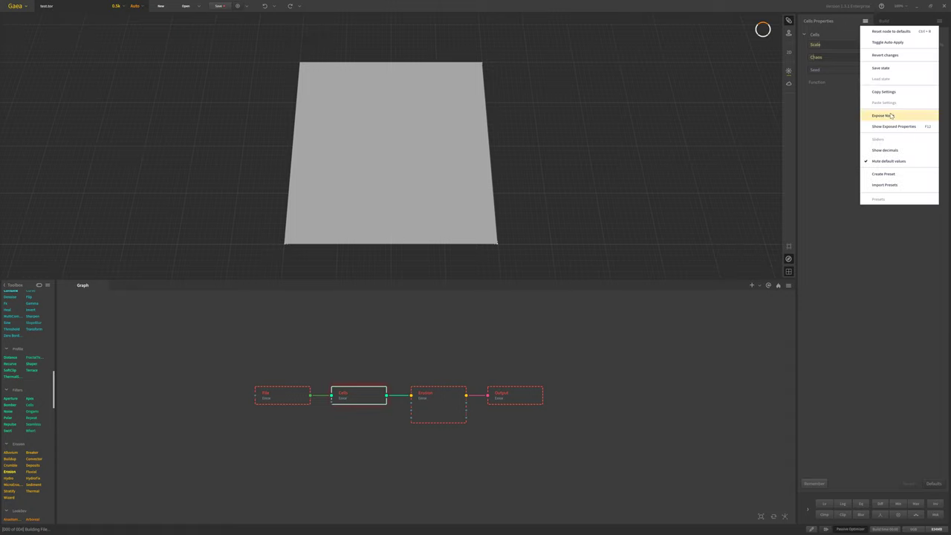
pyautogui.click(889, 112)
pyautogui.moveTo(167, 101); pyautogui.dragTo(170, 314)
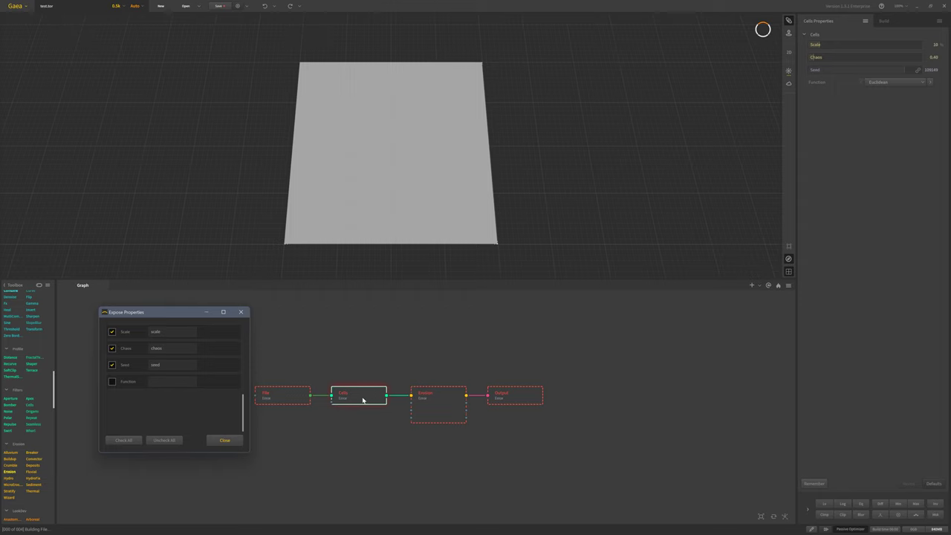
pyautogui.click(239, 437)
pyautogui.click(431, 413)
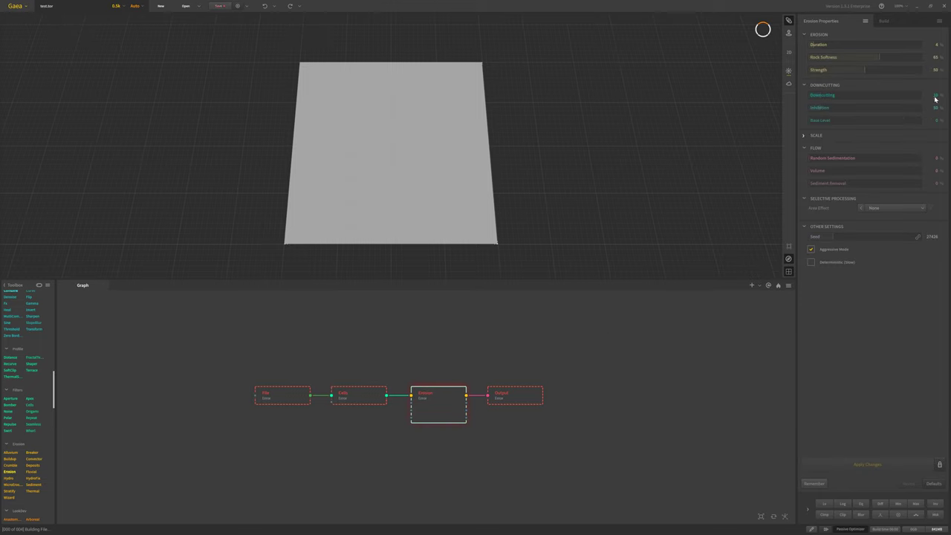
# Expose the Erosion node's Duration, Rock Softness, Strength and Seed, editing the Seed's exposed name
pyautogui.click(865, 21)
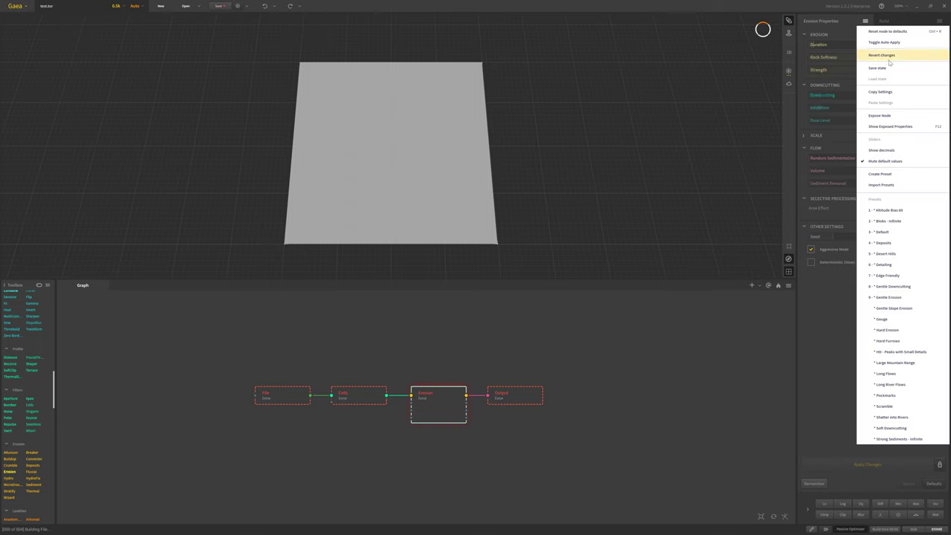
pyautogui.click(886, 116)
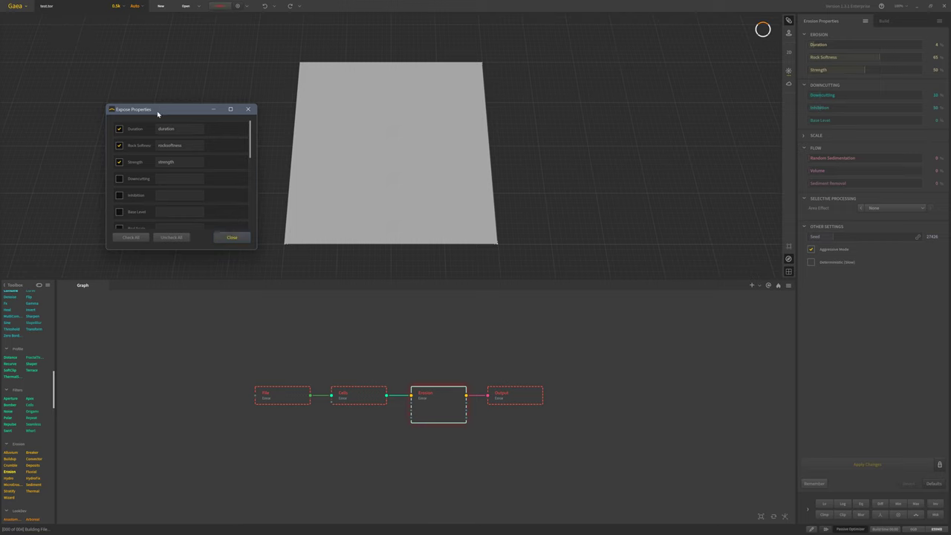
pyautogui.moveTo(157, 114); pyautogui.dragTo(171, 230)
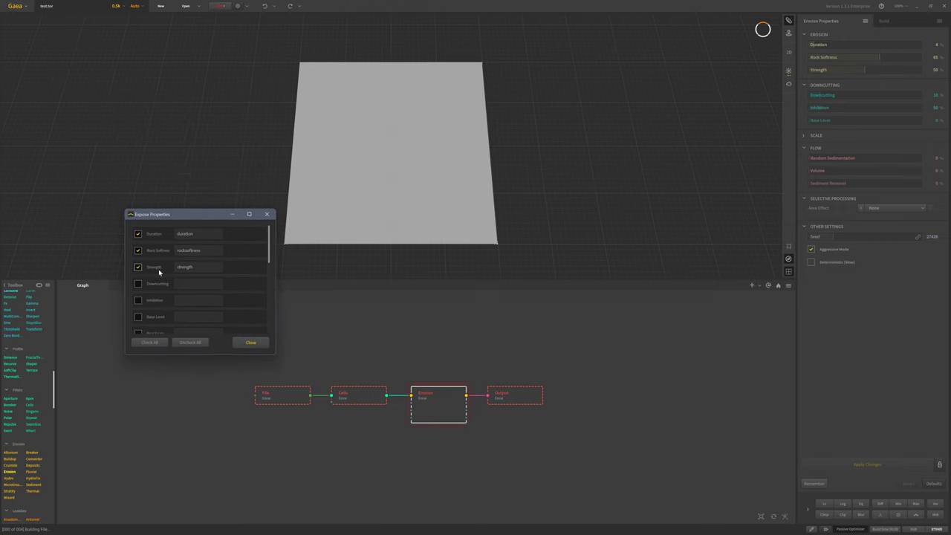
pyautogui.scroll(-3, 160, 304)
pyautogui.scroll(-4, 161, 309)
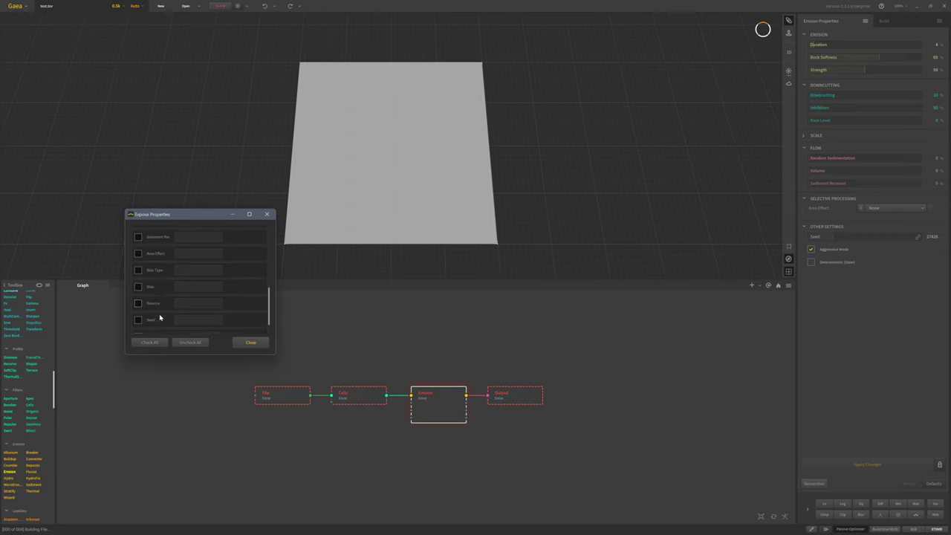
pyautogui.scroll(-2, 159, 313)
pyautogui.click(138, 292)
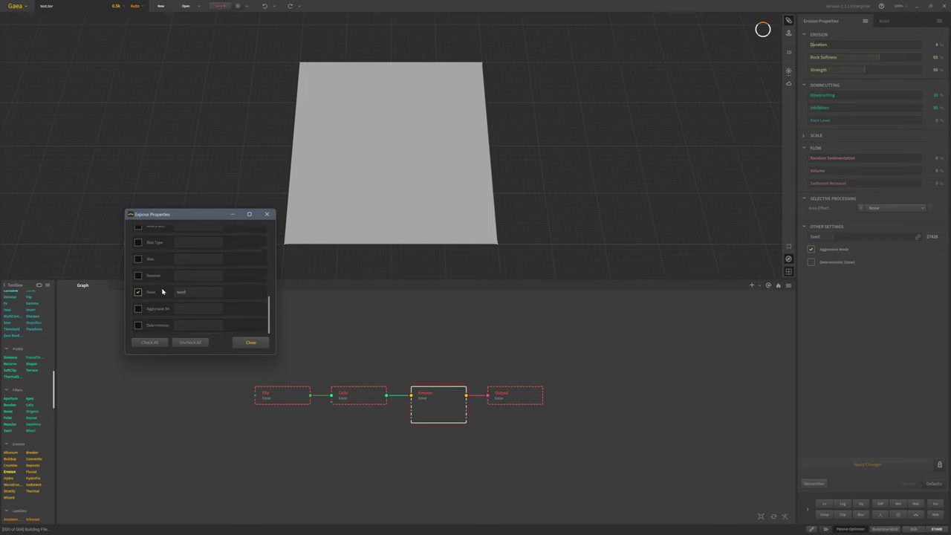
pyautogui.click(199, 293)
pyautogui.write('_erosion')
pyautogui.press('BackSpace')
pyautogui.press('BackSpace')
pyautogui.press('BackSpace')
pyautogui.press('BackSpace')
pyautogui.press('BackSpace')
pyautogui.press('BackSpace')
pyautogui.press('BackSpace')
pyautogui.press('BackSpace')
pyautogui.press('BackSpace')
pyautogui.press('BackSpace')
pyautogui.press('BackSpace')
pyautogui.press('BackSpace')
pyautogui.write('erosio')
pyautogui.scroll(5, 213, 317)
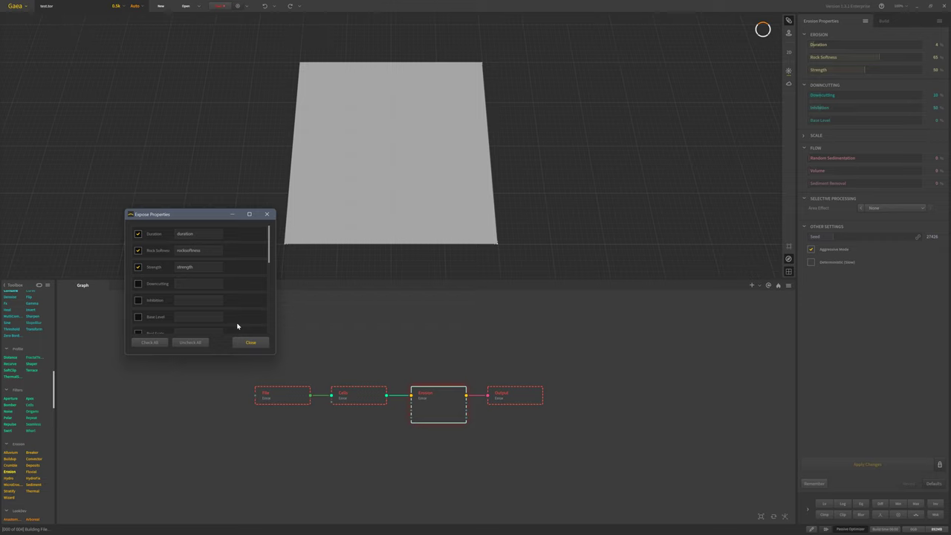
# Expose the Output node's Path property as 'path' and close the expose dialog
pyautogui.click(250, 342)
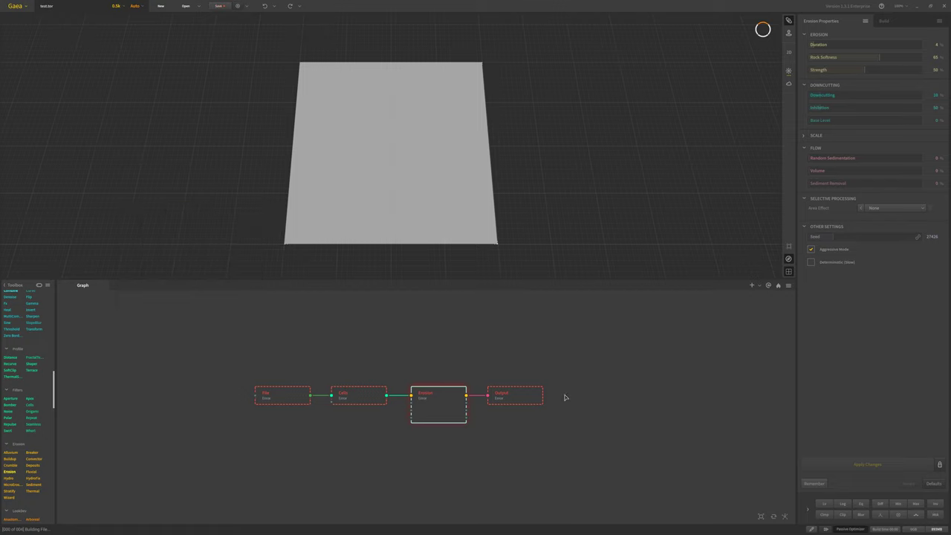
pyautogui.click(583, 448)
pyautogui.click(525, 401)
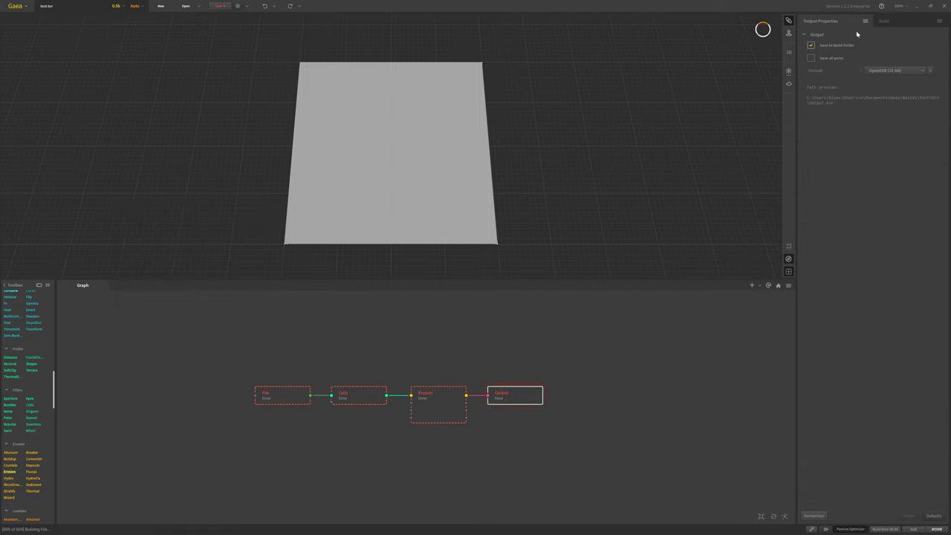
pyautogui.click(865, 21)
pyautogui.click(882, 115)
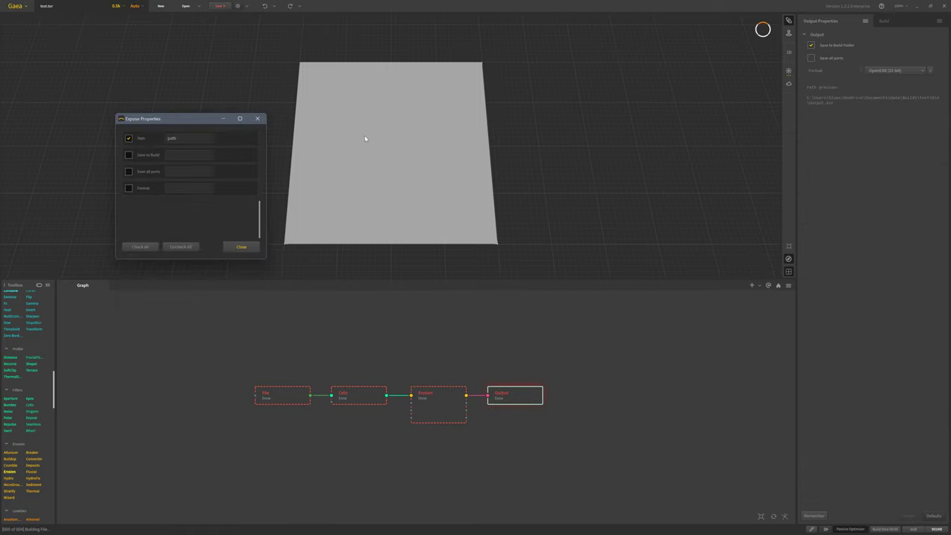
pyautogui.moveTo(182, 120); pyautogui.dragTo(184, 261)
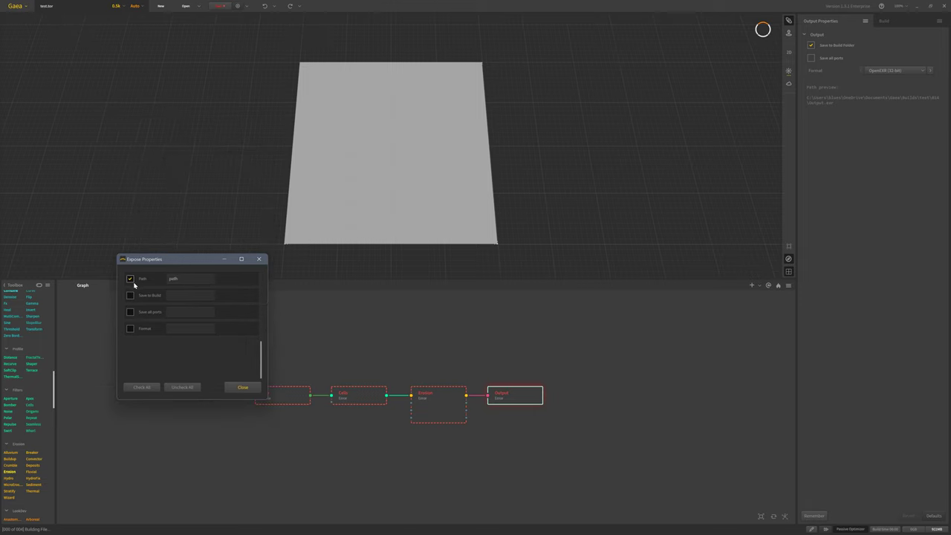
pyautogui.click(242, 388)
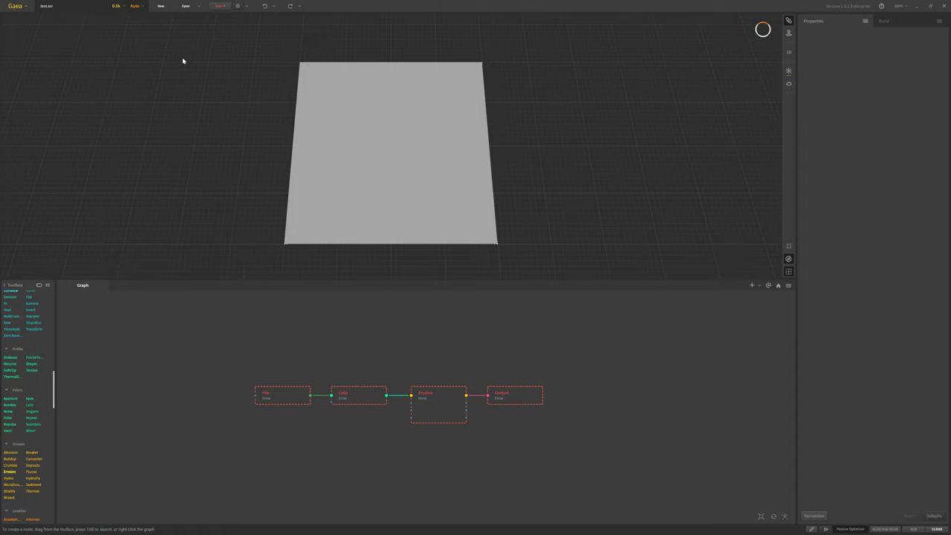
# Save the Gaea project and bring the test folder's File Explorer window forward
pyautogui.click(217, 9)
pyautogui.press('super')
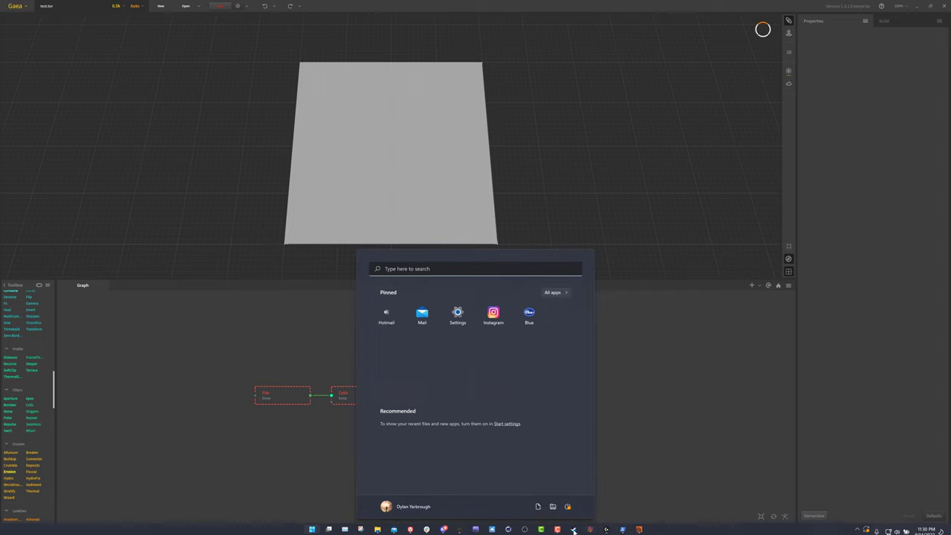
pyautogui.moveTo(379, 530)
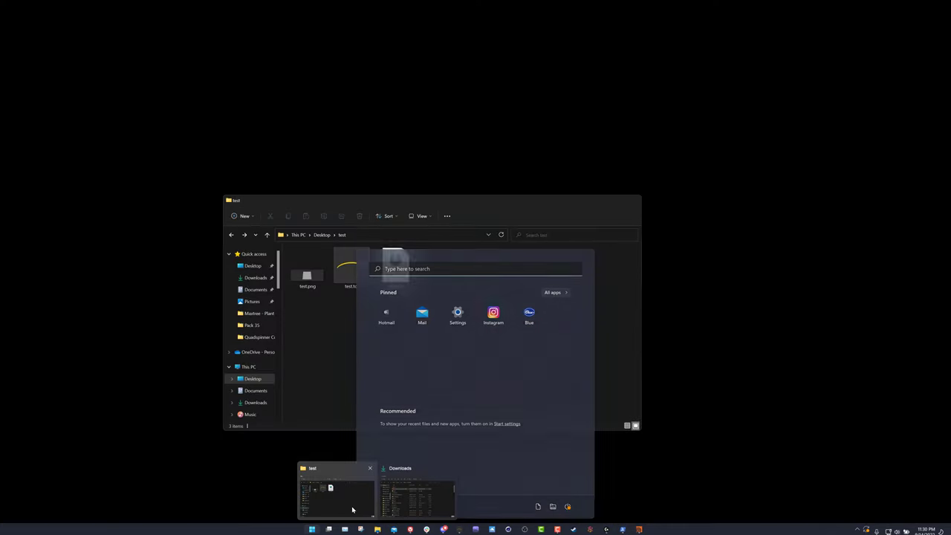
pyautogui.click(353, 510)
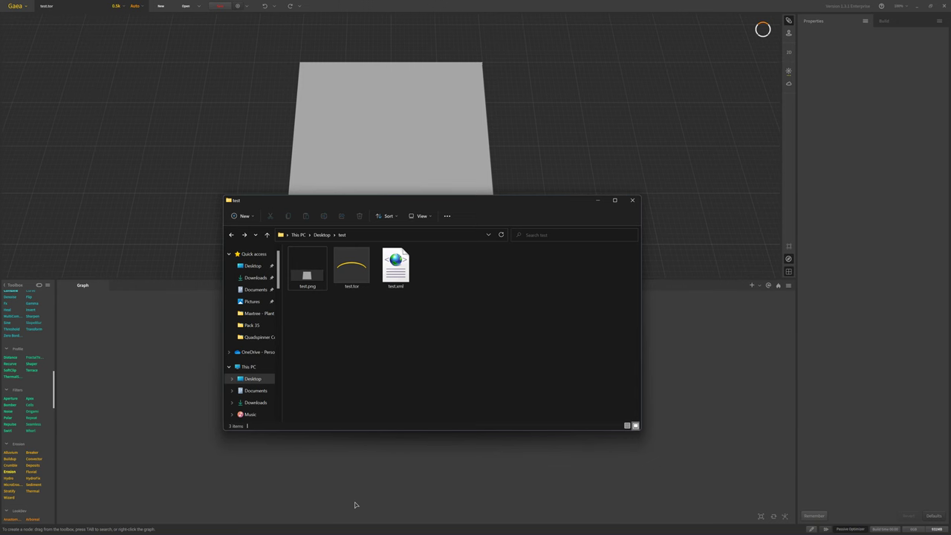
# Navigate This PC > OS (C:) > Program Files > QuadSpinner > Gaea
pyautogui.click(253, 367)
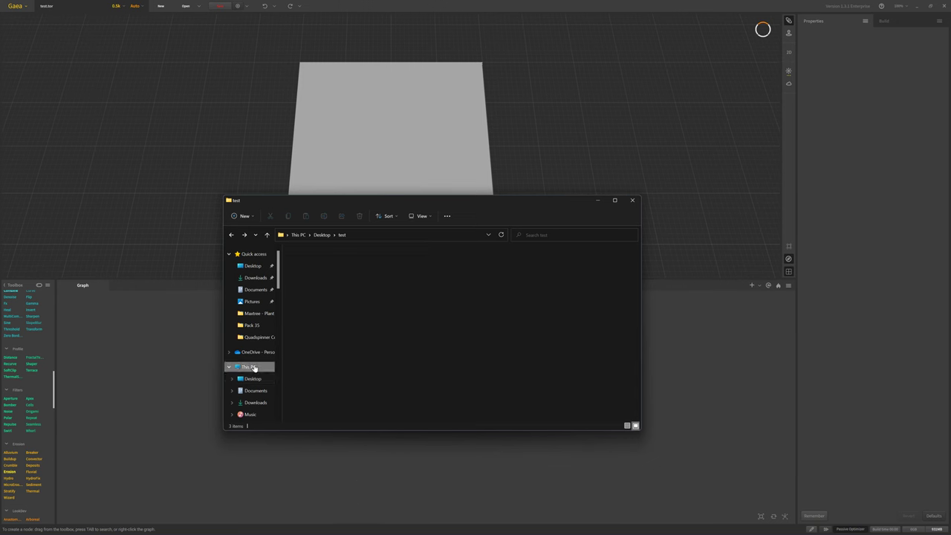
pyautogui.doubleClick(334, 321)
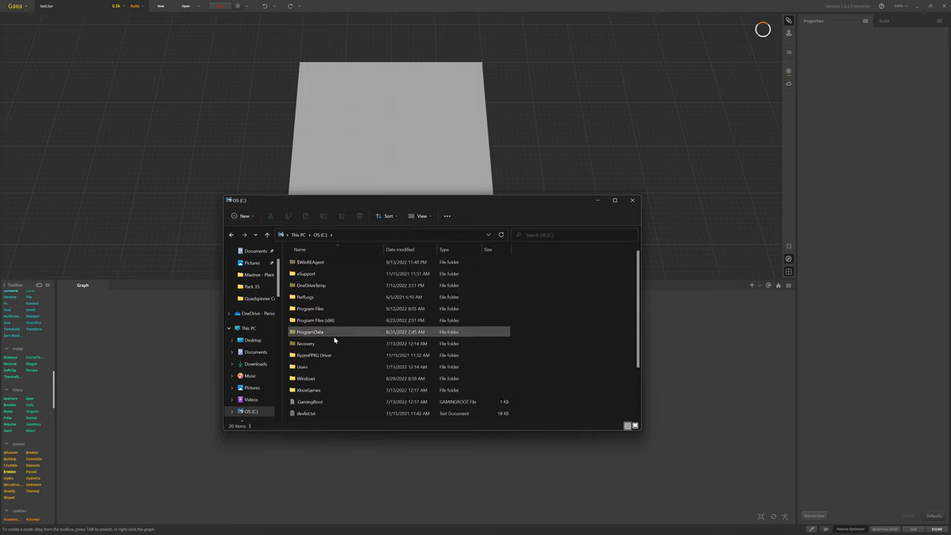
pyautogui.doubleClick(327, 314)
pyautogui.scroll(-3, 330, 339)
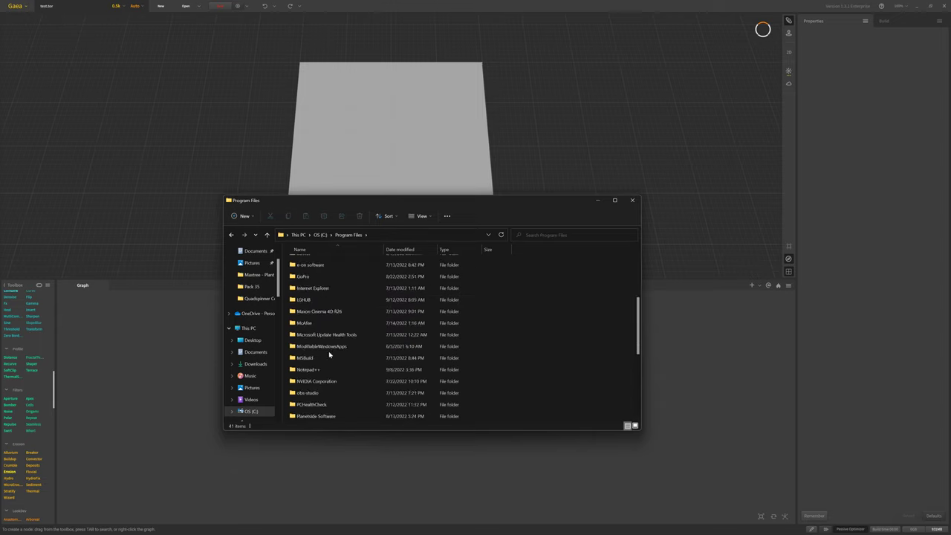
pyautogui.scroll(-3, 329, 351)
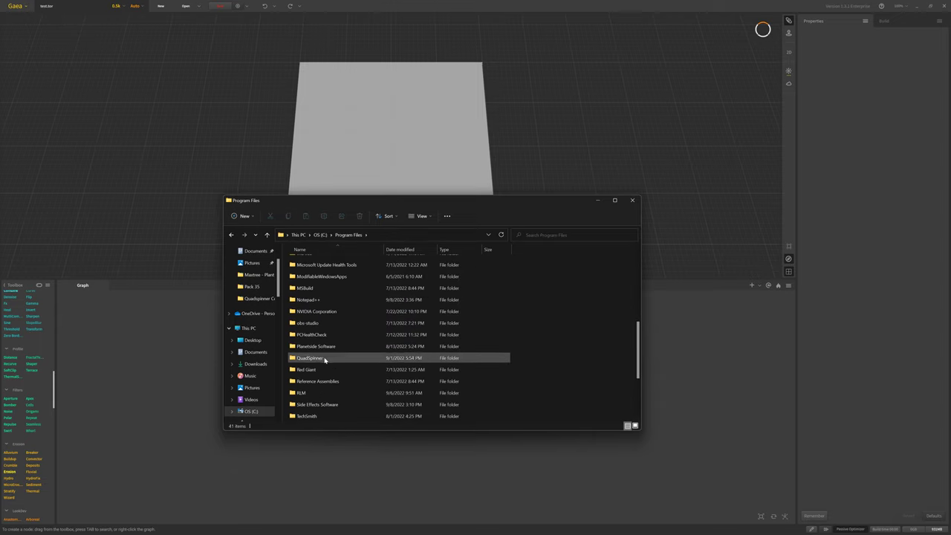
pyautogui.doubleClick(327, 359)
pyautogui.doubleClick(328, 262)
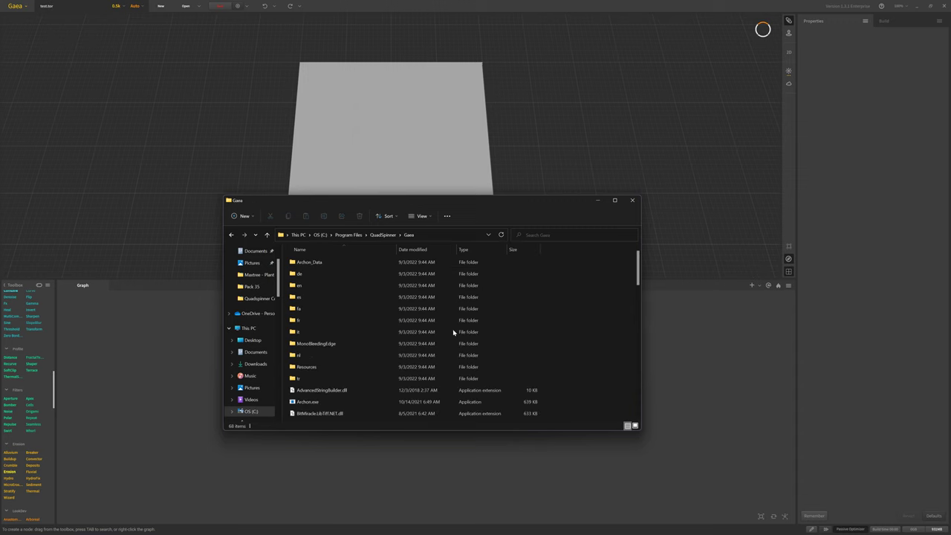
# Dismiss the Gaea folder's context menu without choosing an action, then open the Start menu
pyautogui.rightClick(576, 369)
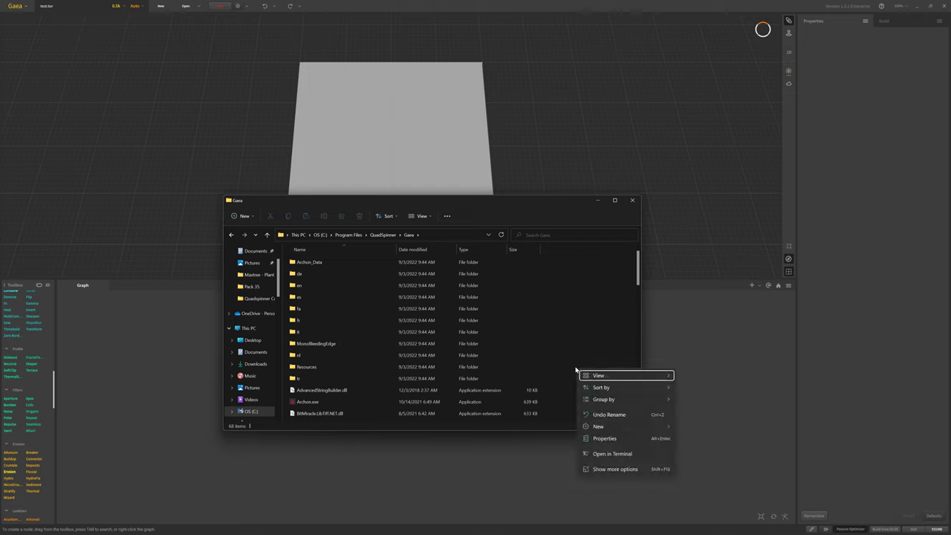
pyautogui.click(623, 470)
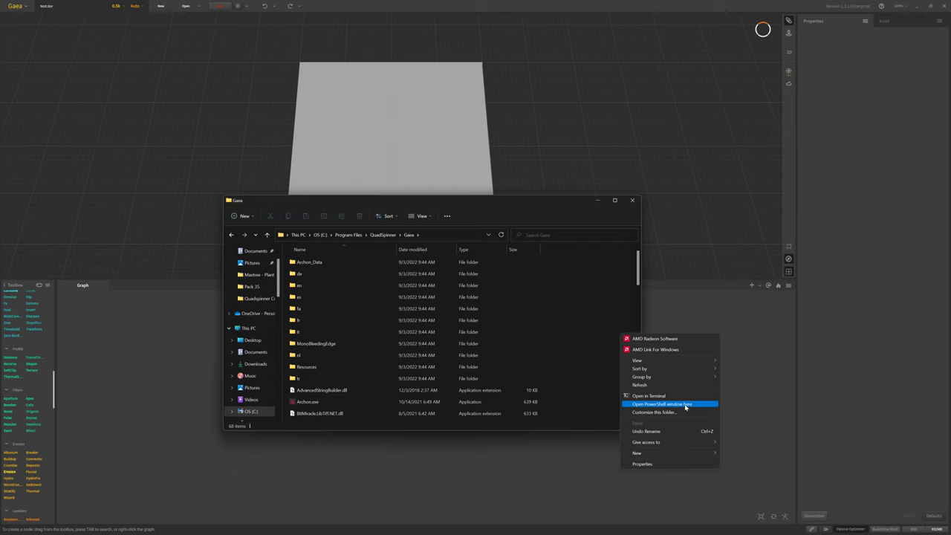
pyautogui.click(607, 409)
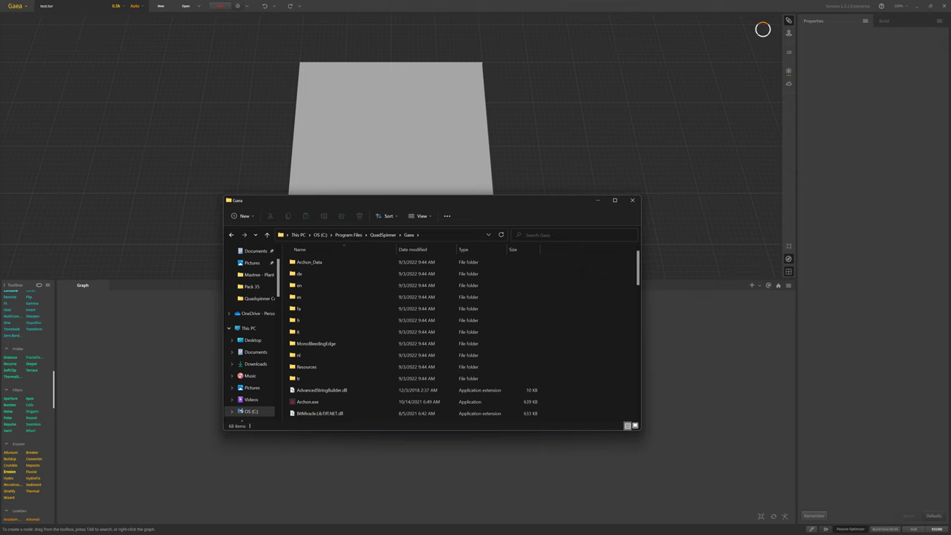
pyautogui.moveTo(570, 531)
pyautogui.press('super')
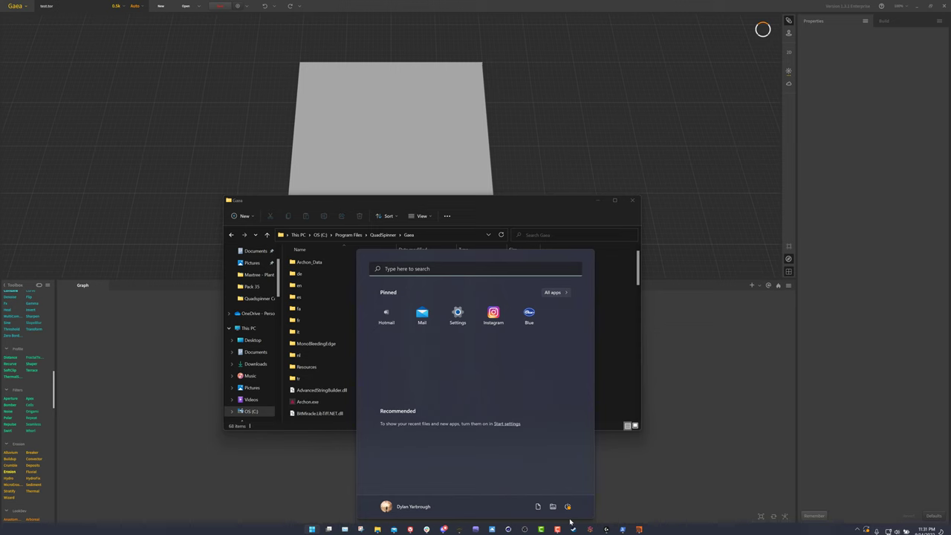
# Select the red error lines from the failed build in the old PowerShell window
pyautogui.moveTo(623, 530)
pyautogui.click(651, 489)
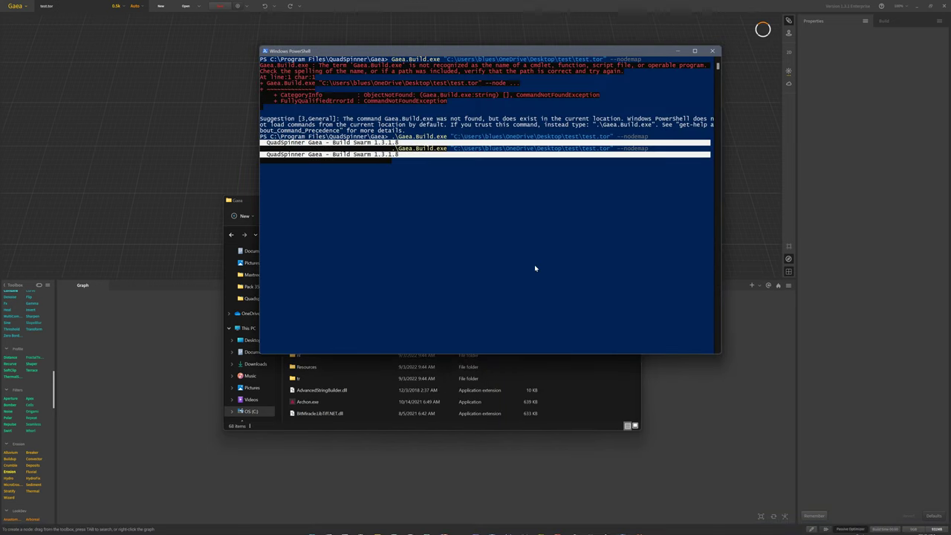
pyautogui.click(535, 263)
pyautogui.moveTo(458, 107); pyautogui.dragTo(253, 68)
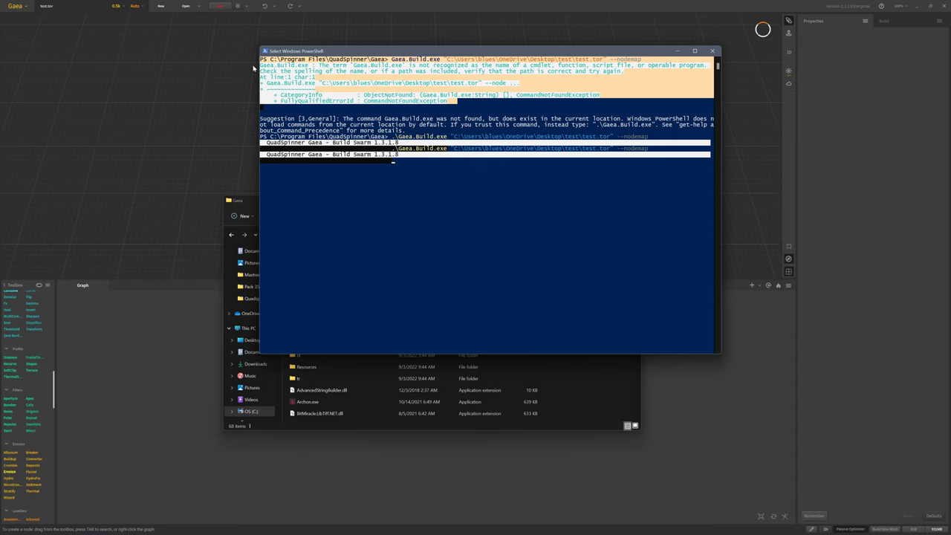
# Copy the selected error text and close that PowerShell window
pyautogui.rightClick(544, 252)
pyautogui.click(473, 257)
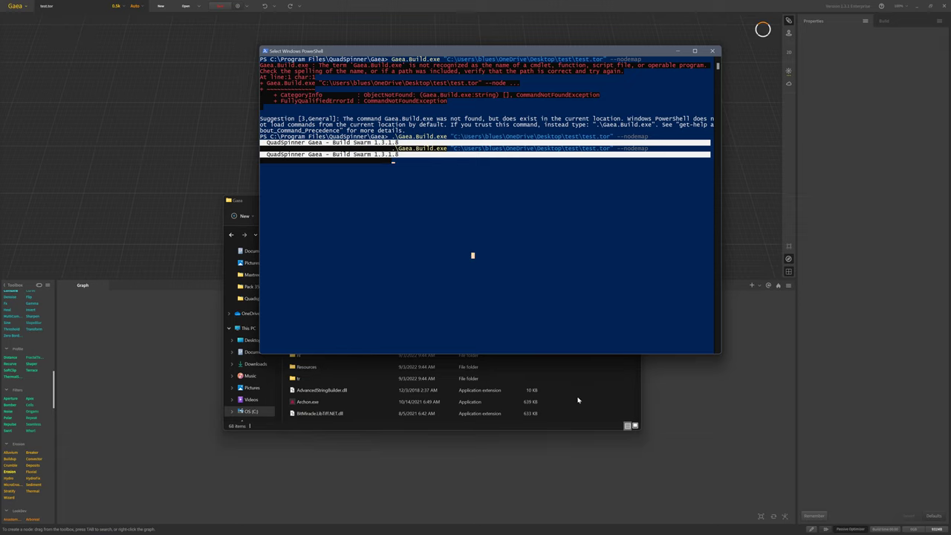
pyautogui.click(570, 275)
pyautogui.click(712, 51)
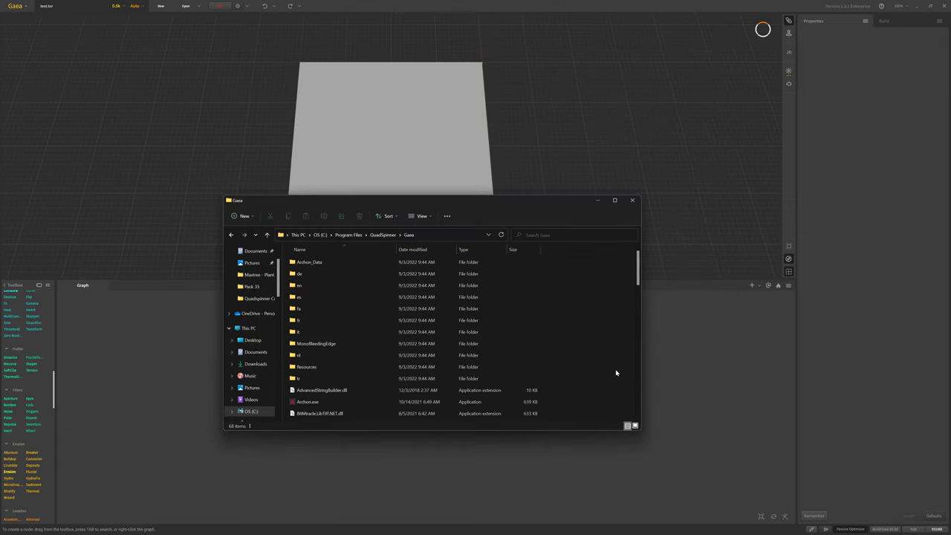
# Open a new PowerShell window in the Gaea folder from Explorer's full context menu
pyautogui.rightClick(587, 375)
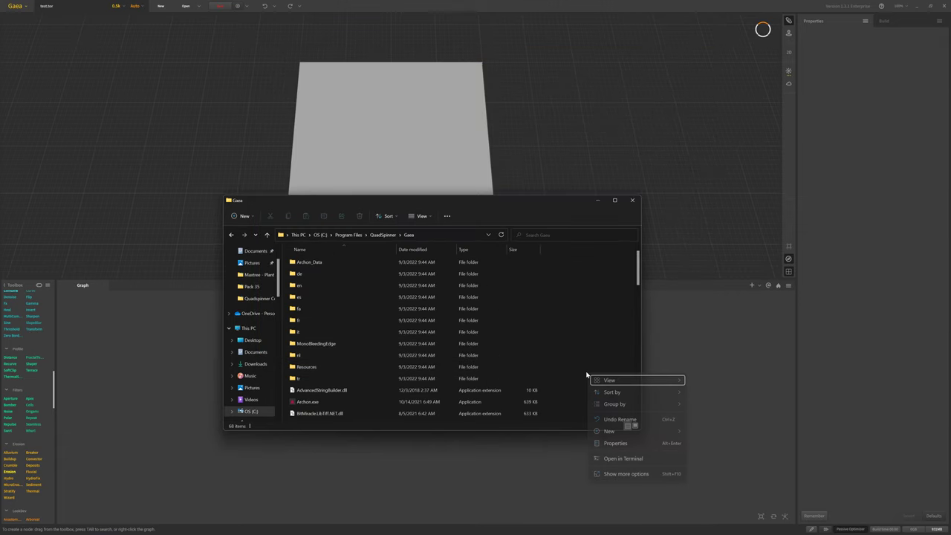
pyautogui.click(616, 474)
pyautogui.click(668, 406)
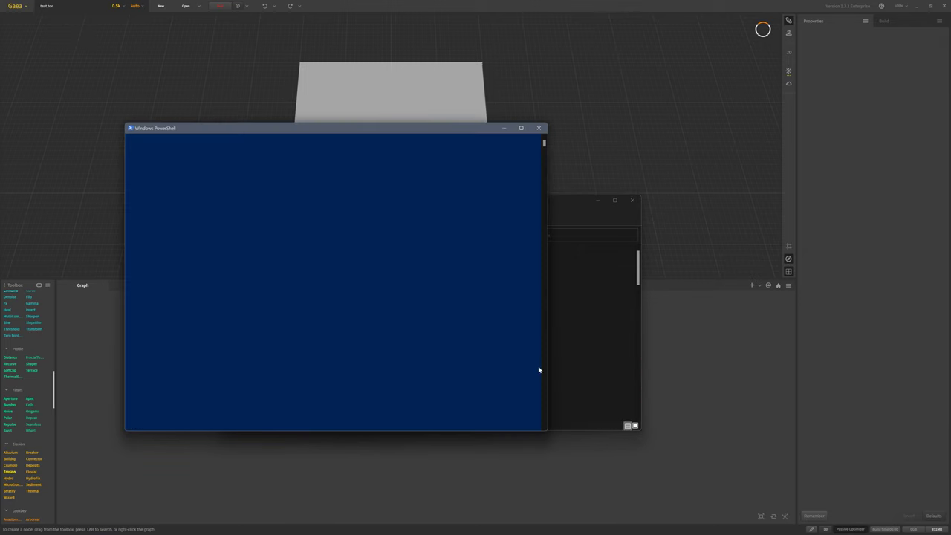
pyautogui.moveTo(404, 130); pyautogui.dragTo(668, 95)
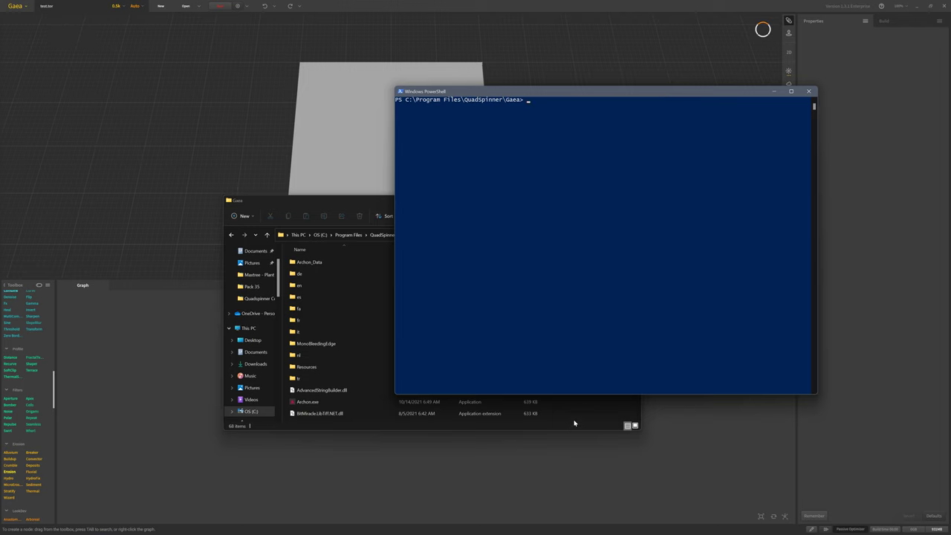
# Launch Gaea.Build.exe on its own and centre its command-line options window
pyautogui.click(519, 413)
pyautogui.scroll(-4, 513, 409)
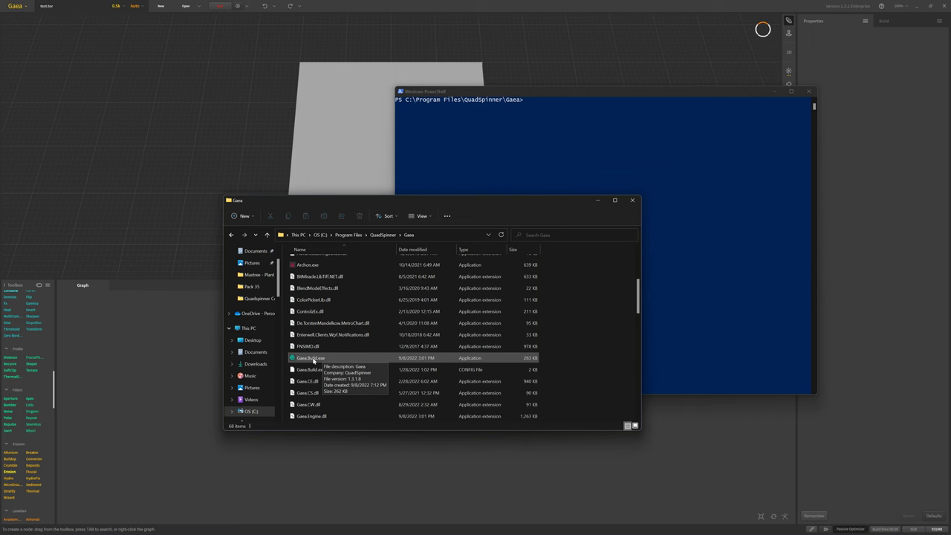
pyautogui.doubleClick(313, 361)
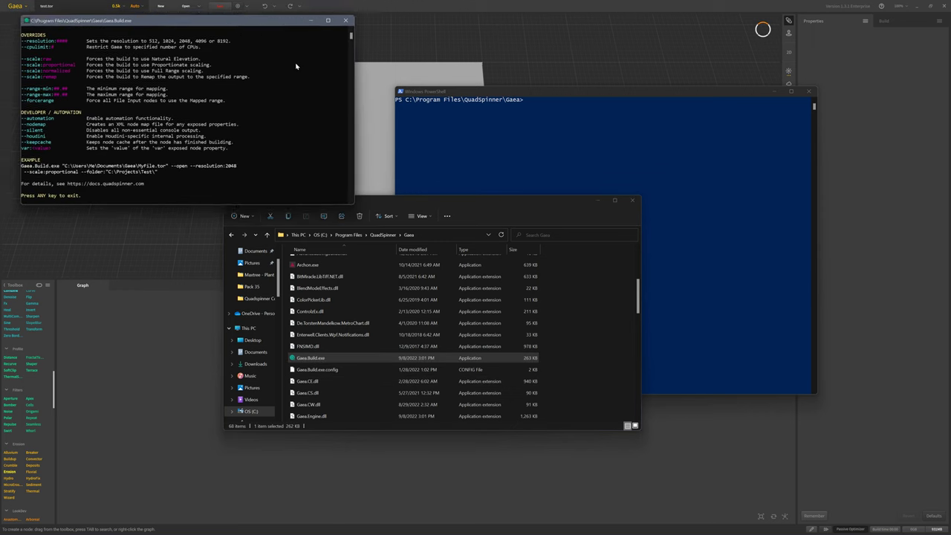
pyautogui.moveTo(231, 23); pyautogui.dragTo(545, 244)
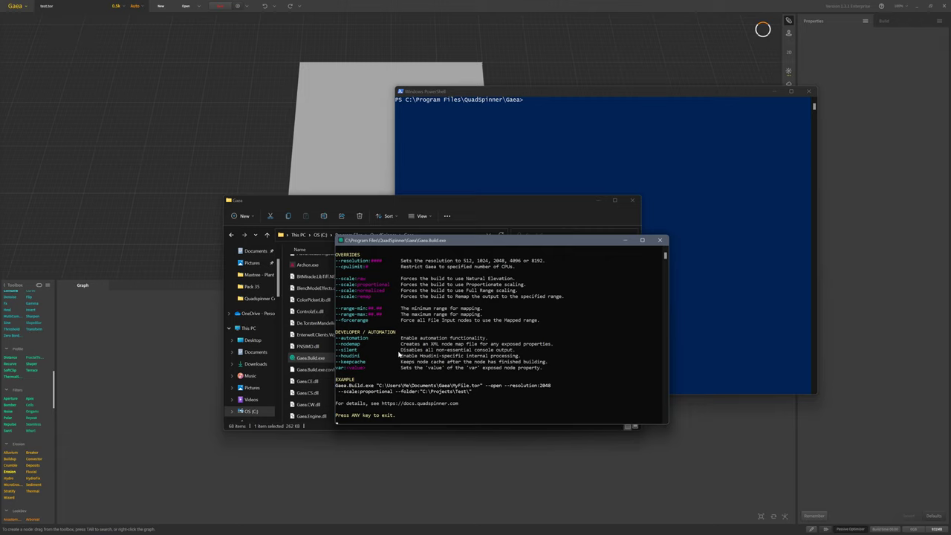
# Close the options window and paste the .\Gaea.Build.exe test.tor --nodemap command at the prompt
pyautogui.click(660, 241)
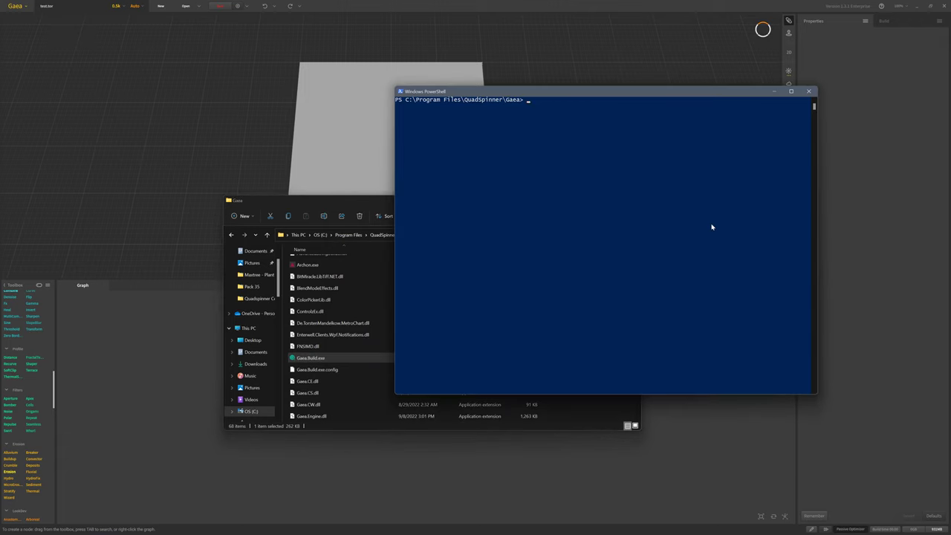
pyautogui.write('.\\Gaea.Build.exe "C:\\Users\\blues\\OneDrive\\Desktop\\test\\test.tor" --nodemap')
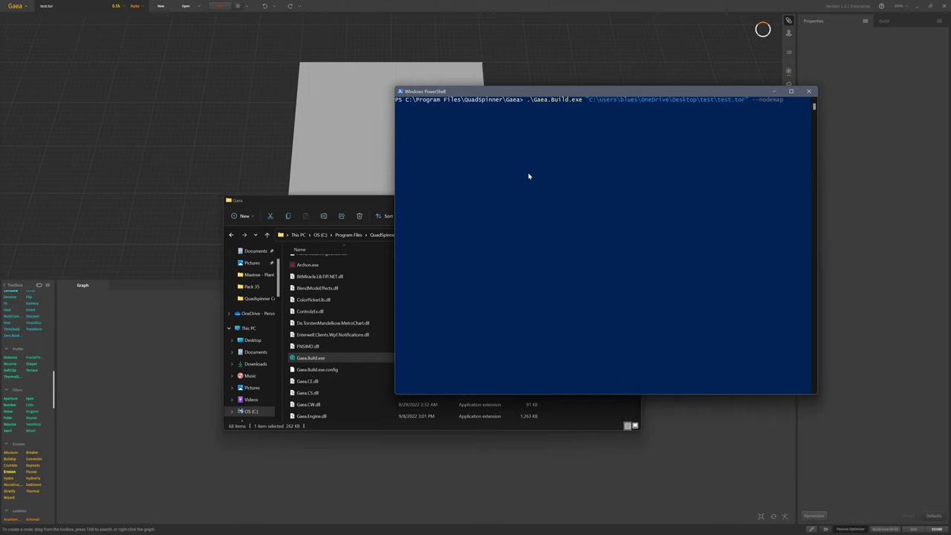
pyautogui.tripleClick(544, 104)
pyautogui.click(570, 133)
pyautogui.tripleClick(531, 105)
pyautogui.click(567, 159)
# Inspect the quoted test.tor path and the --nodemap option by selecting them
pyautogui.click(573, 106)
pyautogui.moveTo(588, 99); pyautogui.dragTo(748, 102)
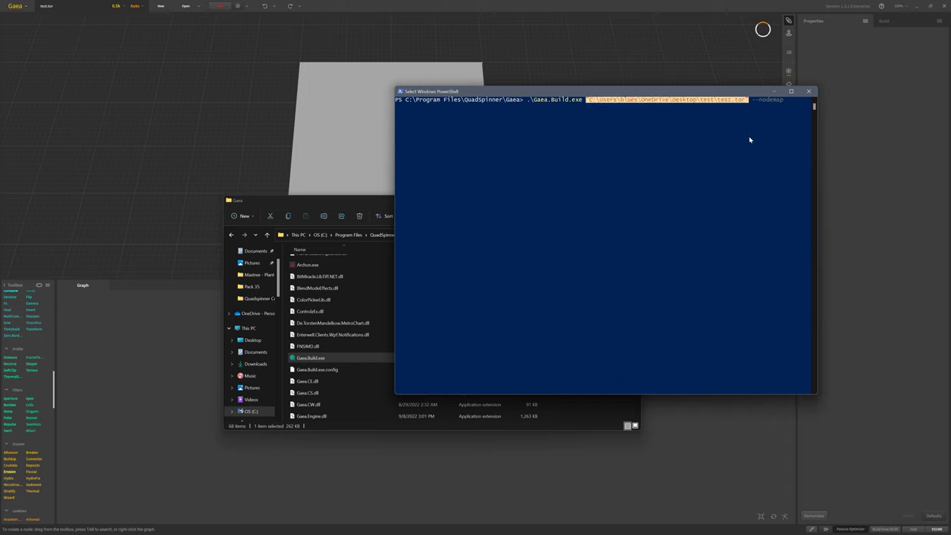
pyautogui.click(750, 140)
pyautogui.moveTo(752, 100); pyautogui.dragTo(786, 101)
pyautogui.click(774, 148)
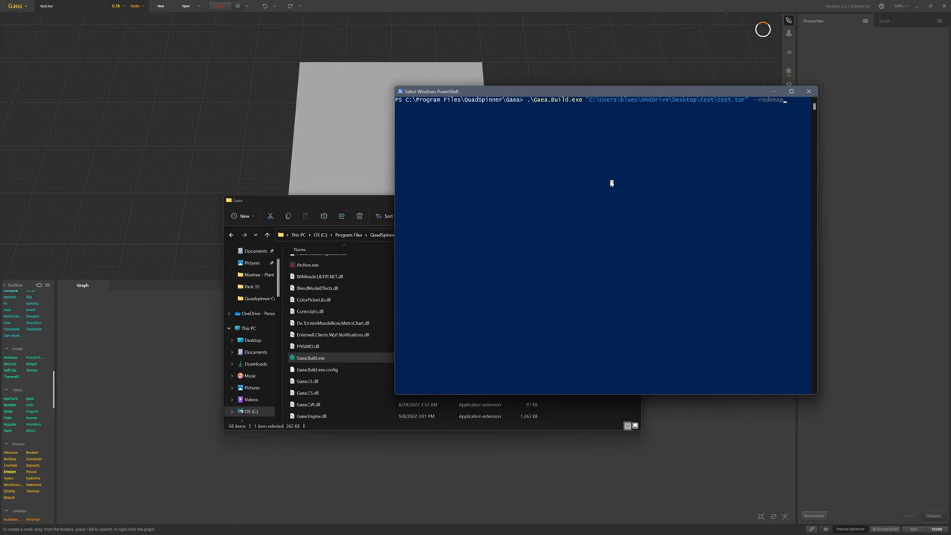
pyautogui.moveTo(587, 100); pyautogui.dragTo(747, 101)
pyautogui.click(730, 136)
# Check the start of the command line and the test.tor path in the console
pyautogui.click(587, 100)
pyautogui.click(747, 100)
pyautogui.click(657, 154)
pyautogui.click(535, 100)
pyautogui.click(553, 101)
# Remove the leading space, run the test.tor --nodemap build, and recall the command
pyautogui.press('Escape')
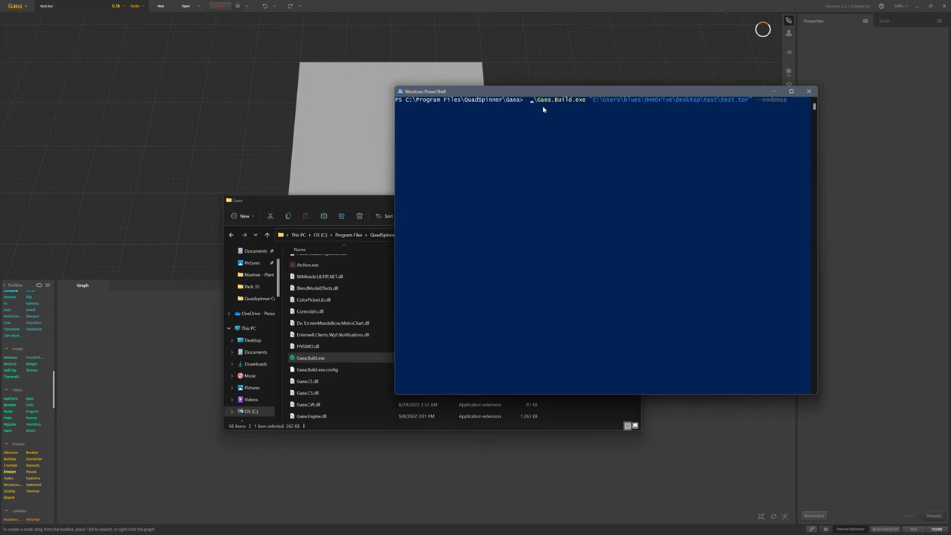
pyautogui.press('BackSpace')
pyautogui.press('Return')
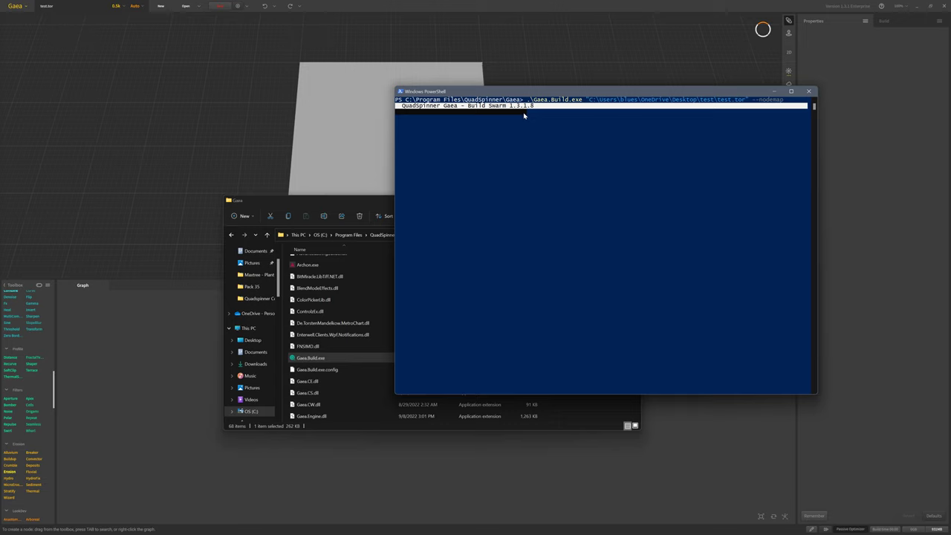
pyautogui.press('Up')
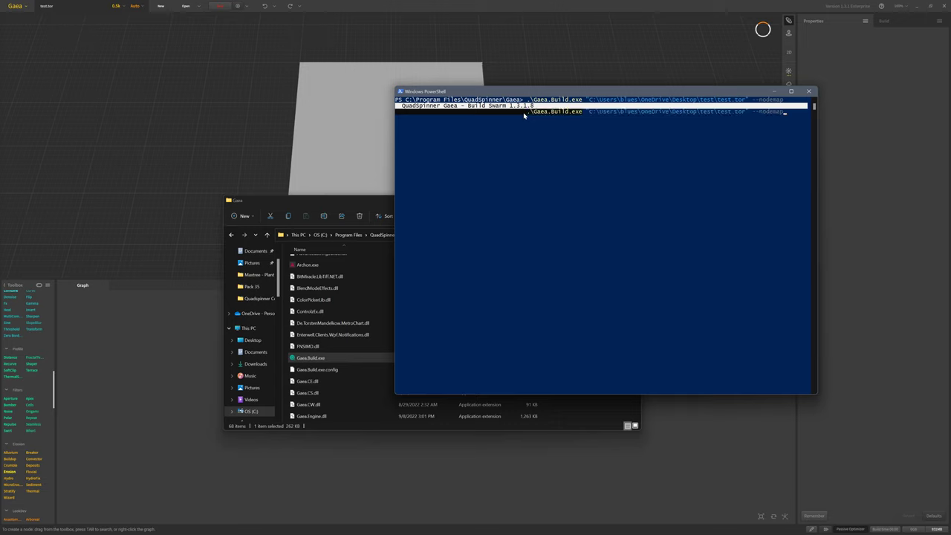
# Open the Desktop test folder and view test.xml in Edge
pyautogui.click(269, 339)
pyautogui.doubleClick(307, 266)
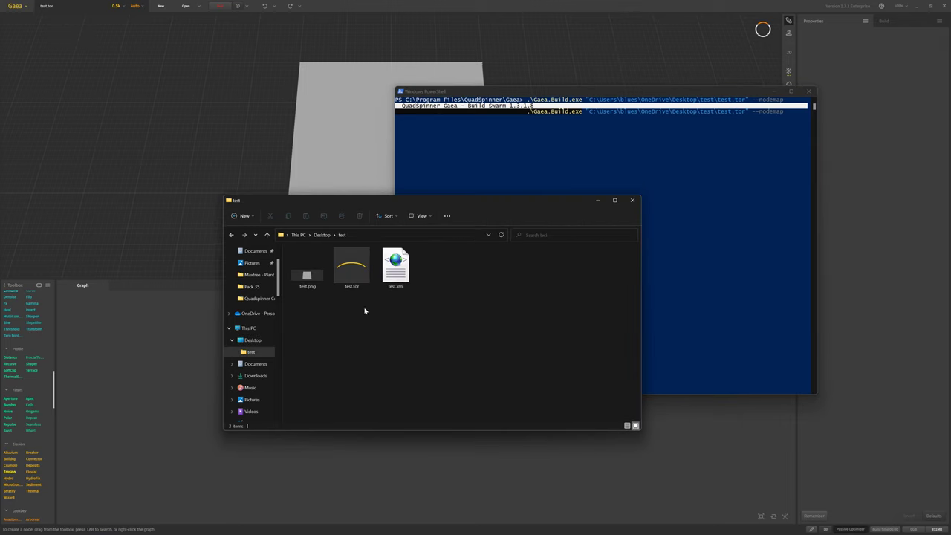
pyautogui.click(401, 269)
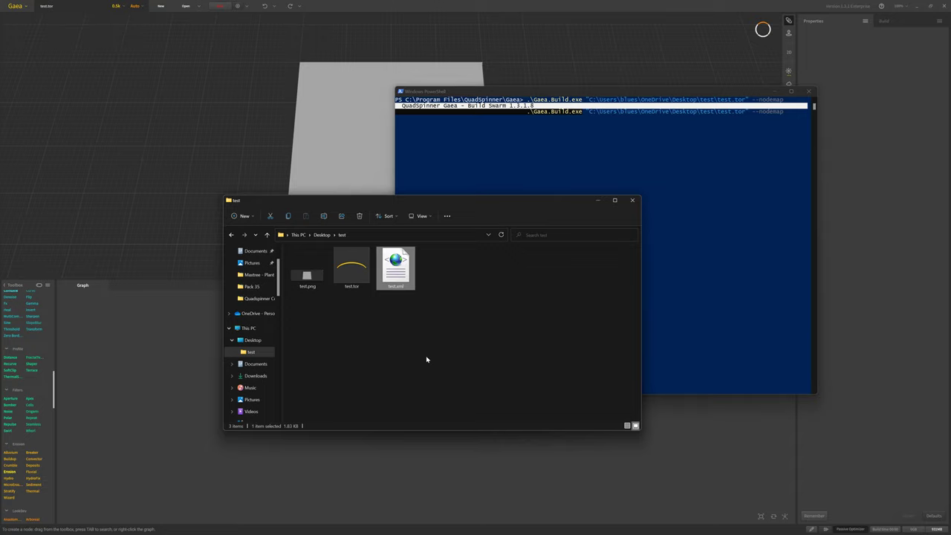
pyautogui.doubleClick(406, 285)
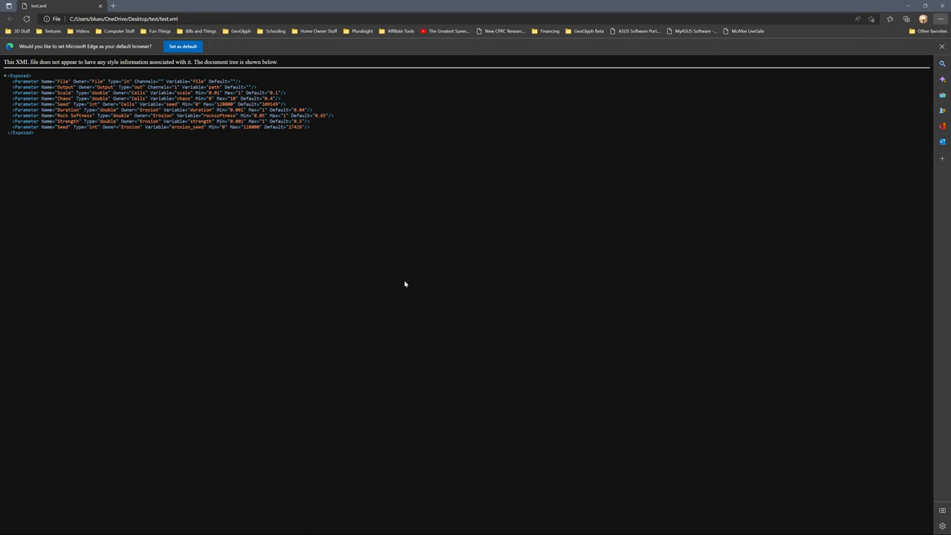
# Review test.xml's exposed Scale, Chaos, Seed and erosion parameters by selecting the XML tree
pyautogui.moveTo(70, 142); pyautogui.dragTo(7, 74)
pyautogui.click(205, 237)
pyautogui.rightClick(200, 244)
pyautogui.click(157, 243)
# Close the test.xml page and return to the Houdini window from the taskbar
pyautogui.click(942, 6)
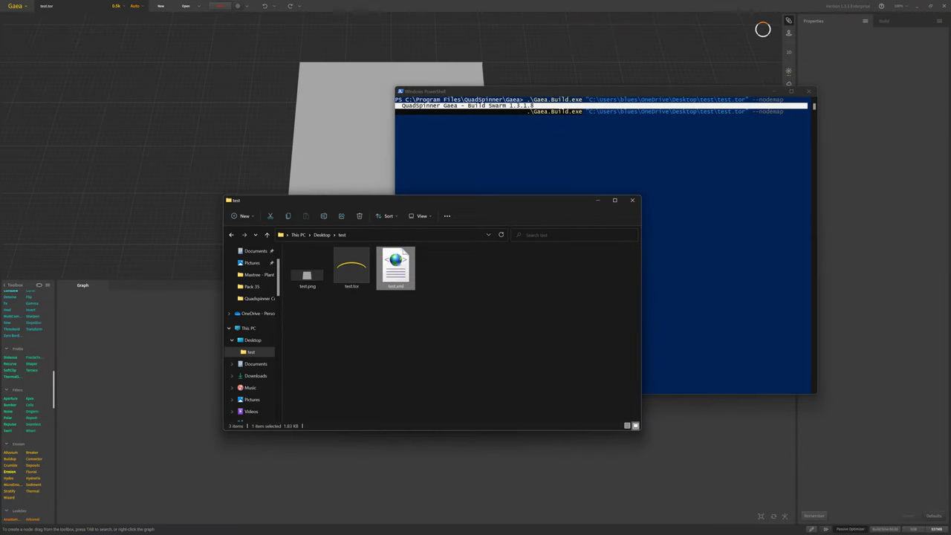
pyautogui.press('super')
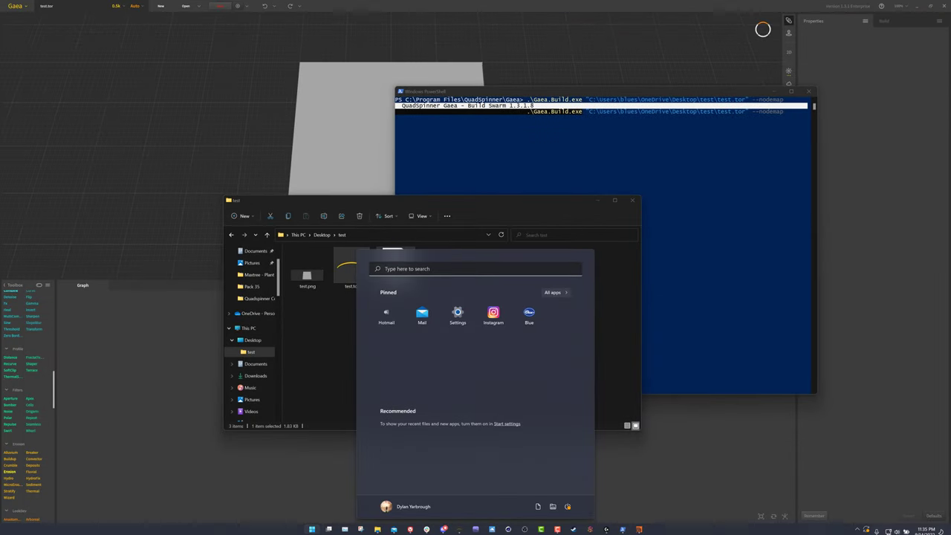
pyautogui.moveTo(641, 530)
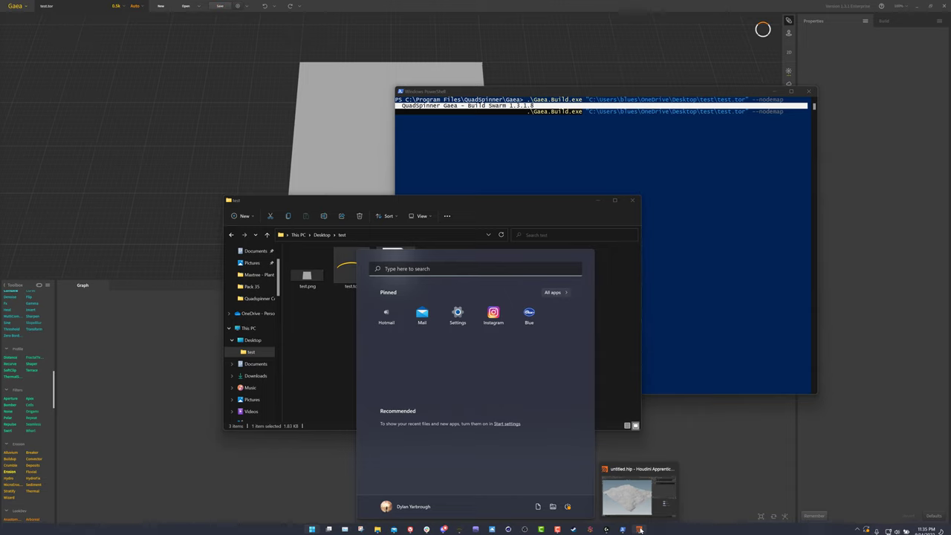
pyautogui.click(641, 530)
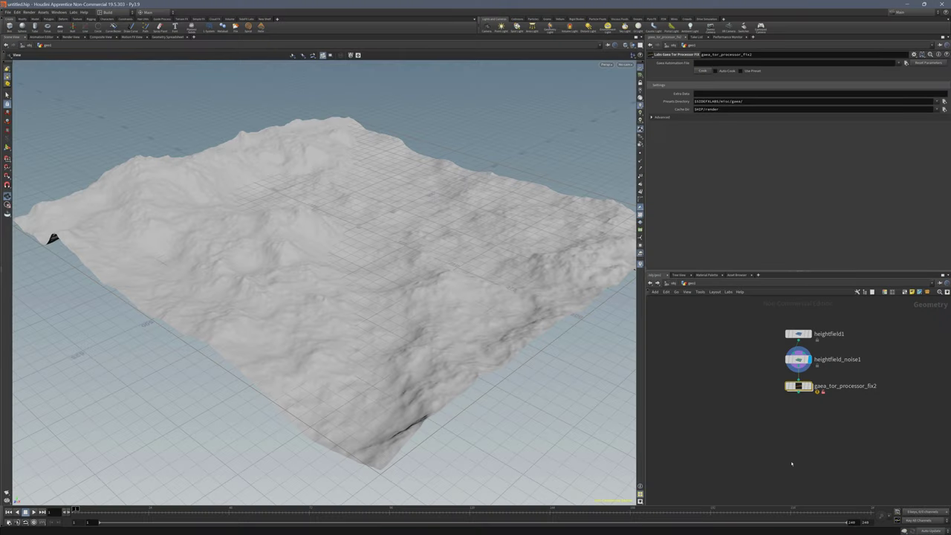
# Inspect heightfield1 and HeightField Noise parameters, orbit the terrain, and delete a stray agent1 node
pyautogui.press('Tab')
pyautogui.click(798, 334)
pyautogui.click(798, 360)
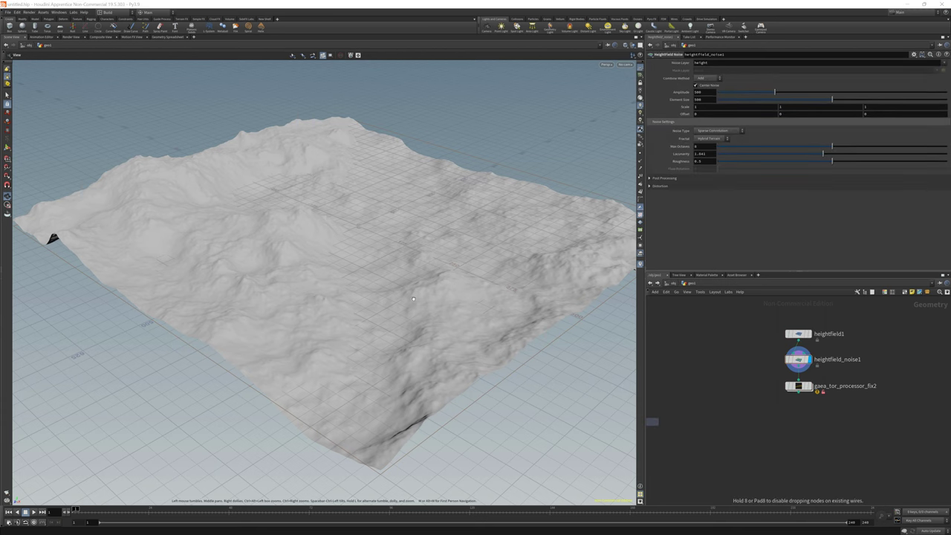
pyautogui.moveTo(357, 320); pyautogui.dragTo(418, 327)
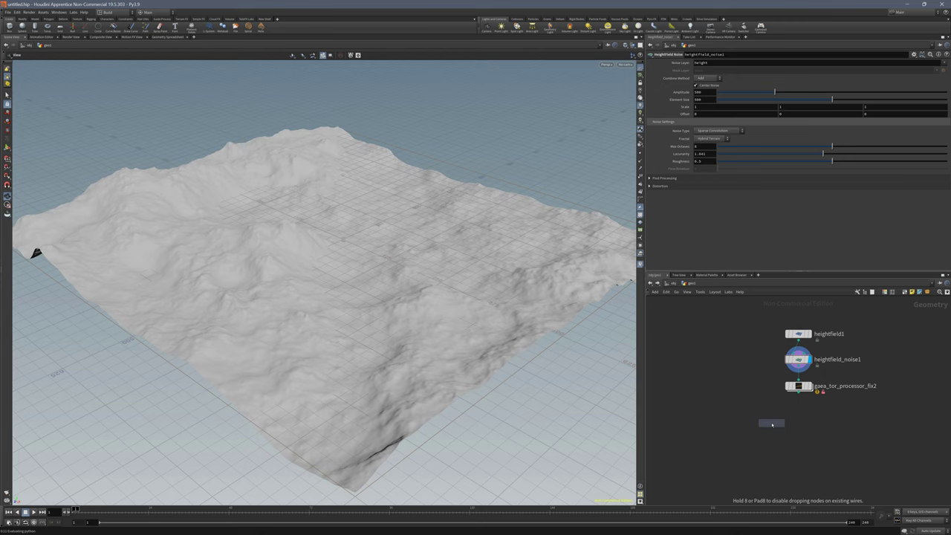
pyautogui.click(749, 429)
pyautogui.press('Delete')
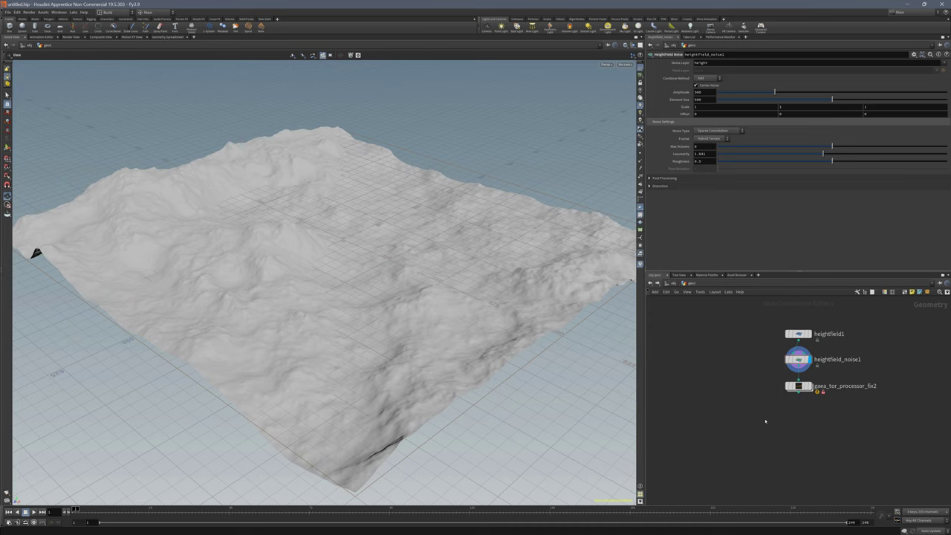
# Recheck heightfield1's parameters and return to the object level
pyautogui.press('Tab')
pyautogui.press('Escape')
pyautogui.click(799, 333)
pyautogui.press('Tab')
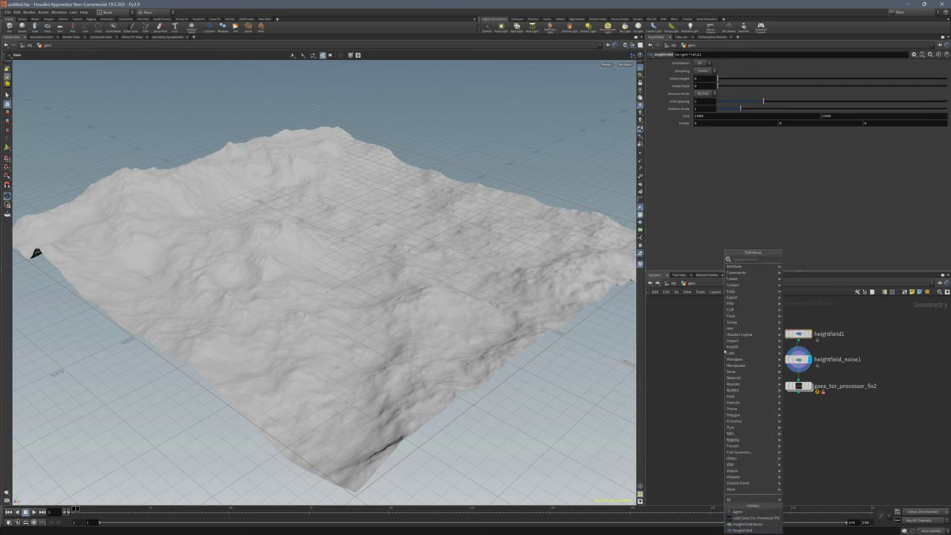
pyautogui.press('Escape')
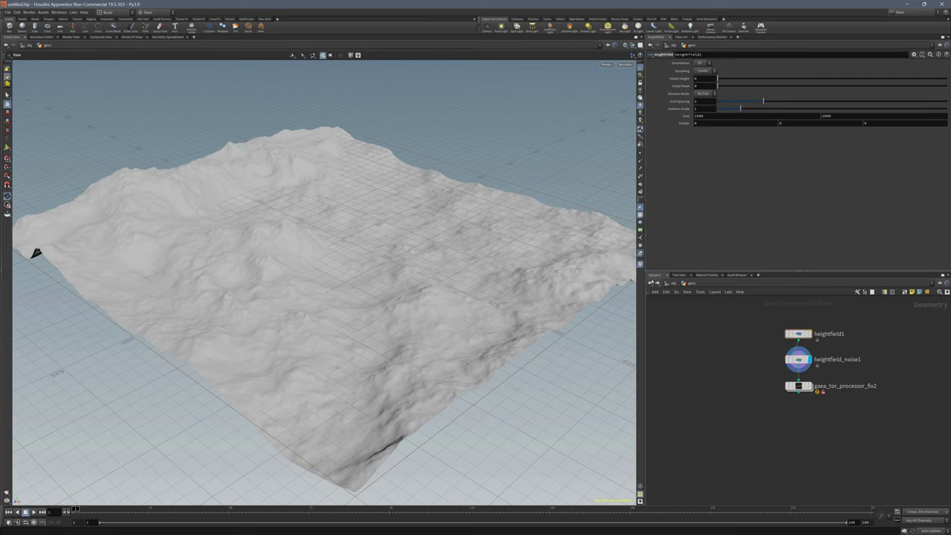
pyautogui.click(651, 283)
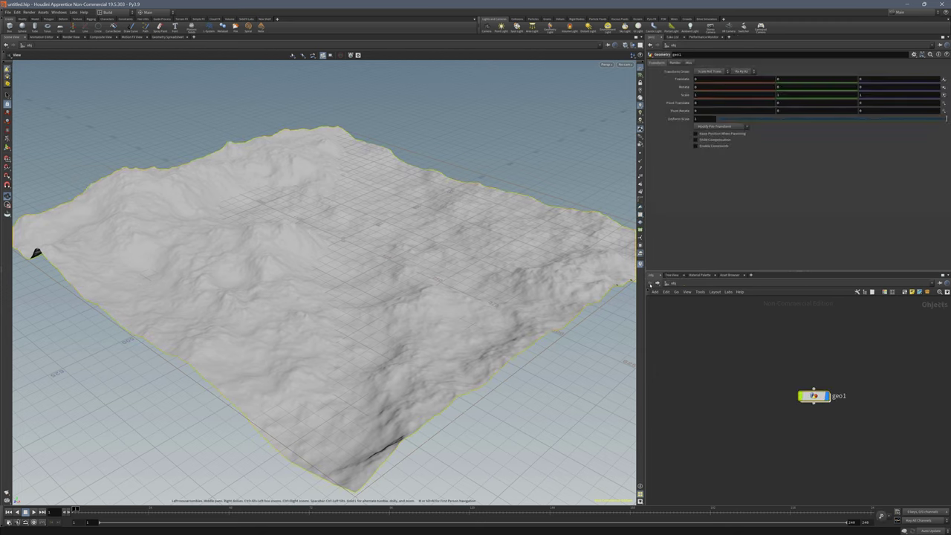
# Add a Geometry object geo2 above geo1 and step inside it
pyautogui.moveTo(812, 396)
pyautogui.mouseDown()
pyautogui.moveTo(806, 383)
pyautogui.moveTo(806, 397)
pyautogui.mouseUp()
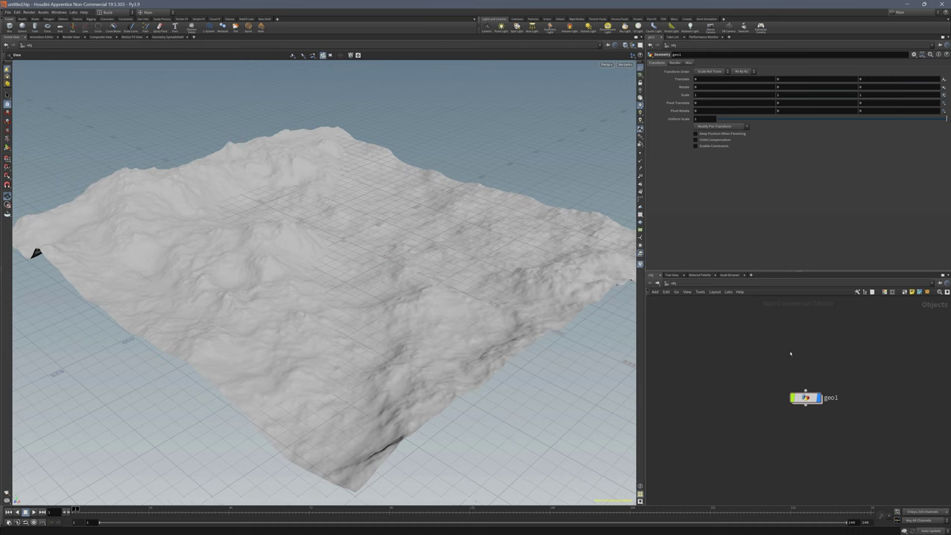
pyautogui.press('Tab')
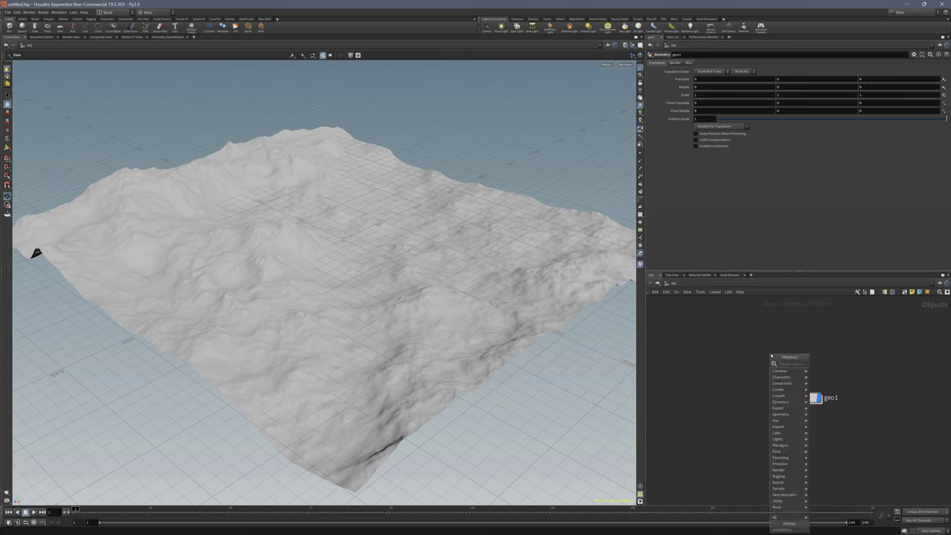
pyautogui.write('geo')
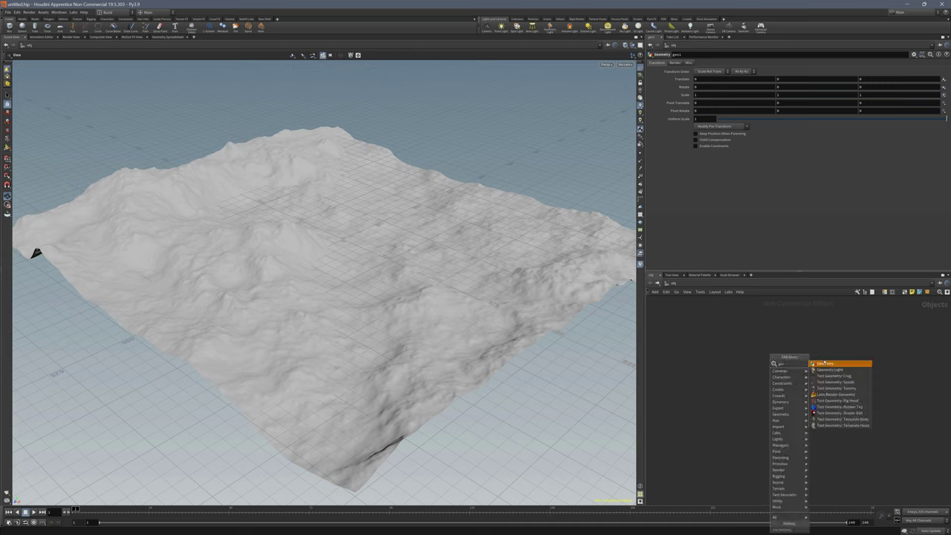
pyautogui.click(825, 363)
pyautogui.click(815, 342)
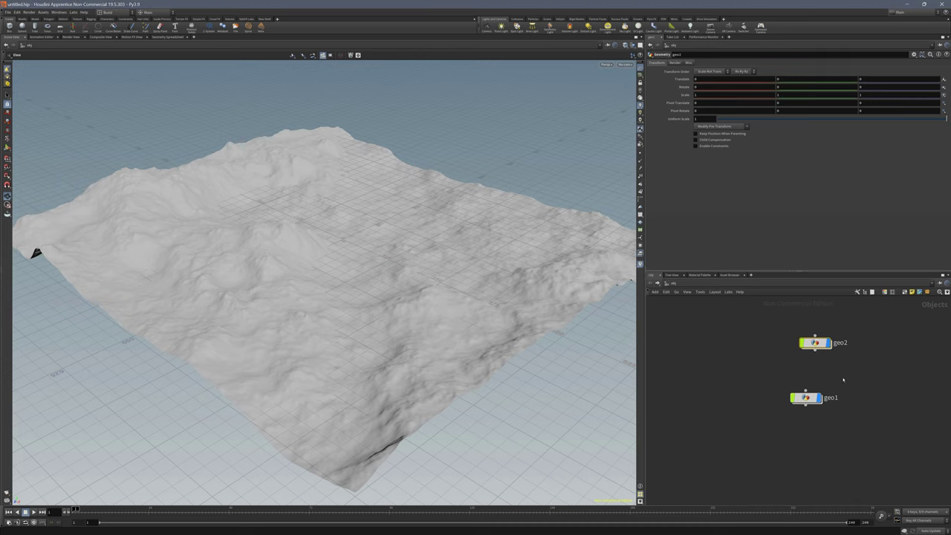
pyautogui.doubleClick(816, 343)
# Inside geo2, add a HeightField node with heightfield_noise1 placed below it
pyautogui.press('Tab')
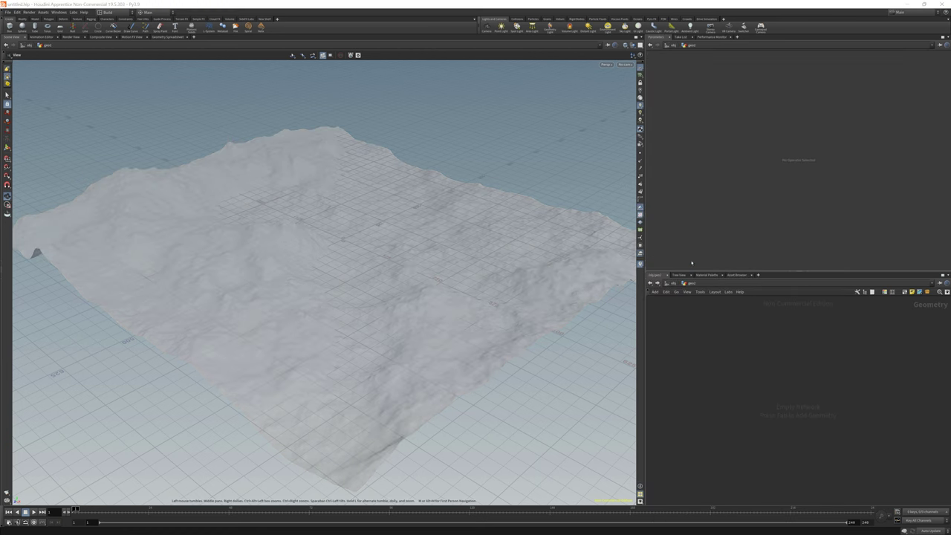
pyautogui.click(752, 376)
pyautogui.press('Tab')
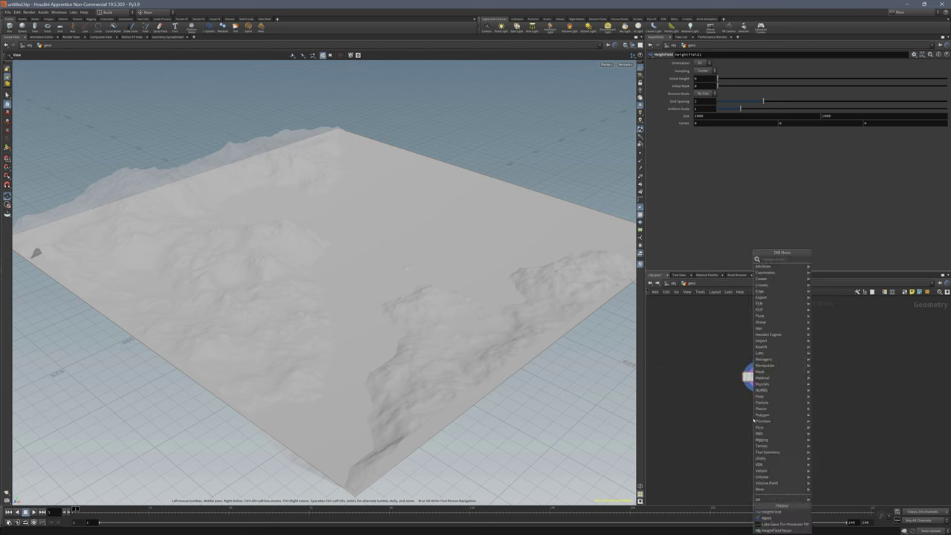
pyautogui.write('height')
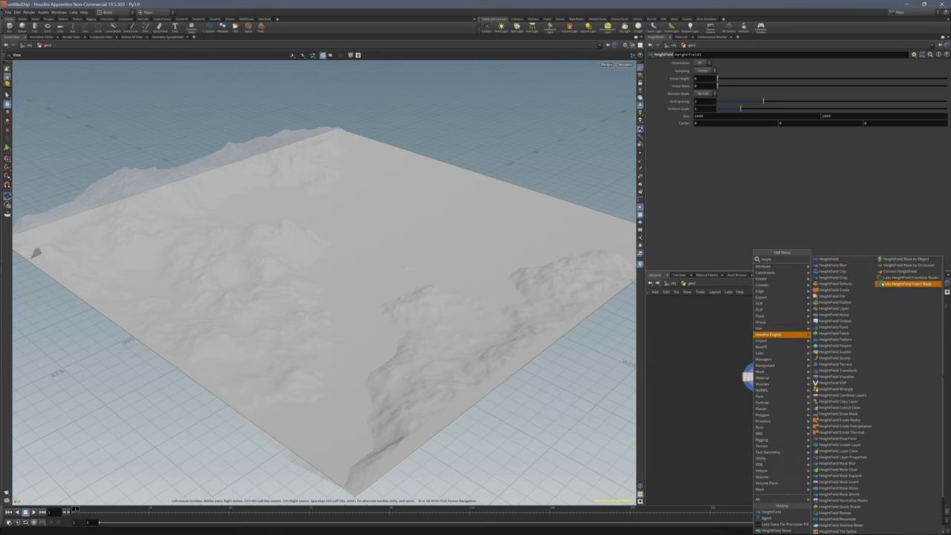
pyautogui.press('BackSpace')
pyautogui.press('BackSpace')
pyautogui.press('BackSpace')
pyautogui.press('BackSpace')
pyautogui.press('BackSpace')
pyautogui.press('BackSpace')
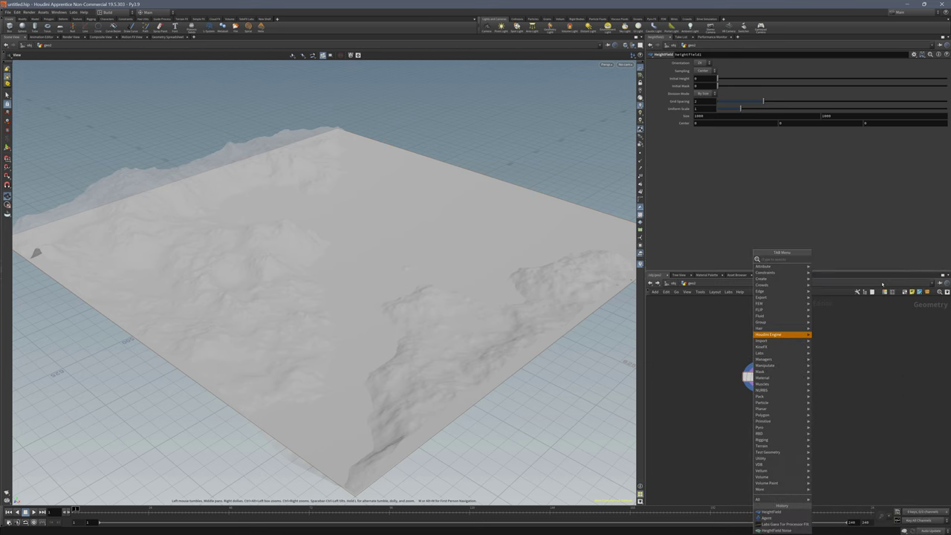
pyautogui.write('noise')
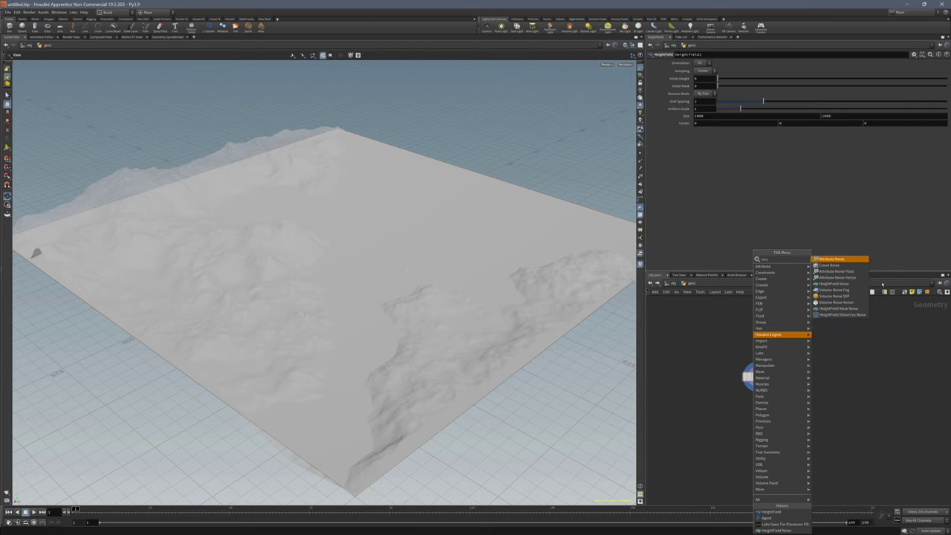
pyautogui.click(843, 286)
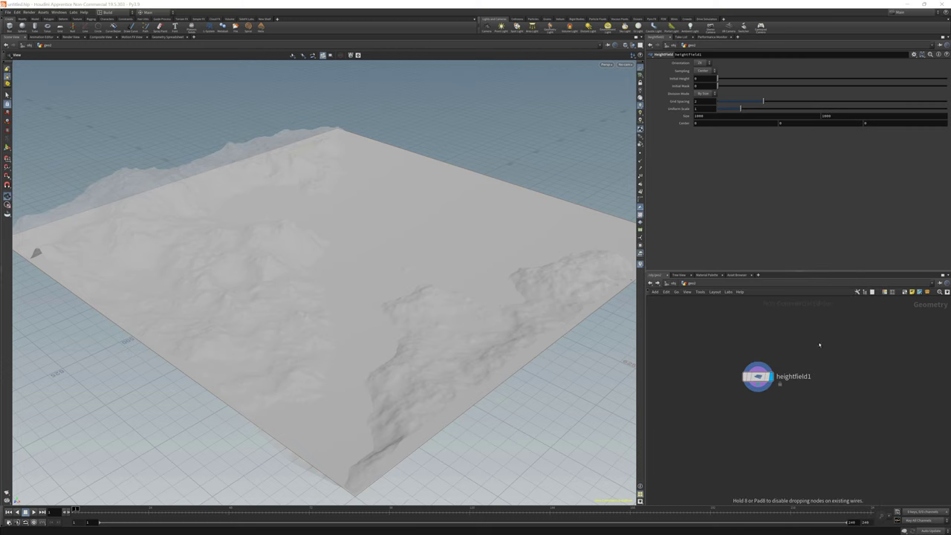
pyautogui.click(751, 407)
# Search for a Gaea node without adding one, then return to the object level
pyautogui.press('Tab')
pyautogui.write('gaea')
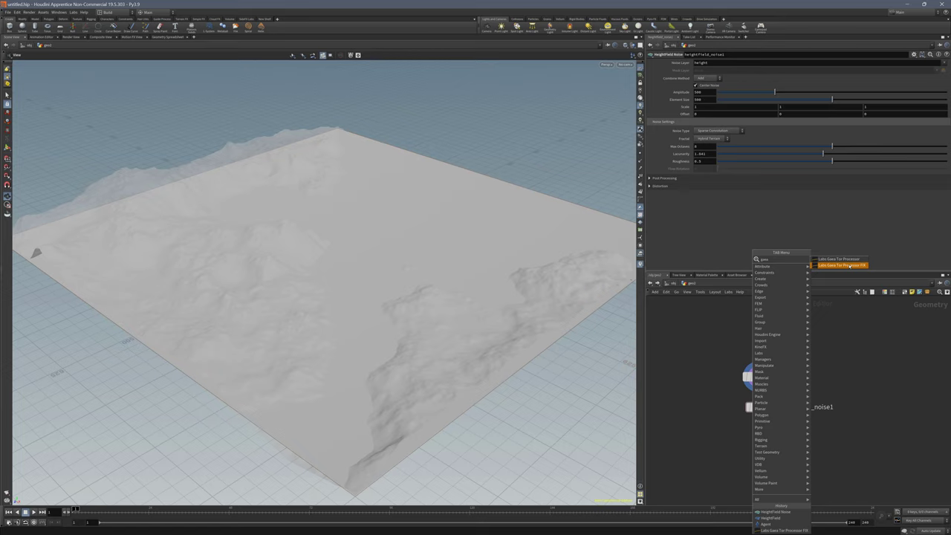
pyautogui.press('Escape')
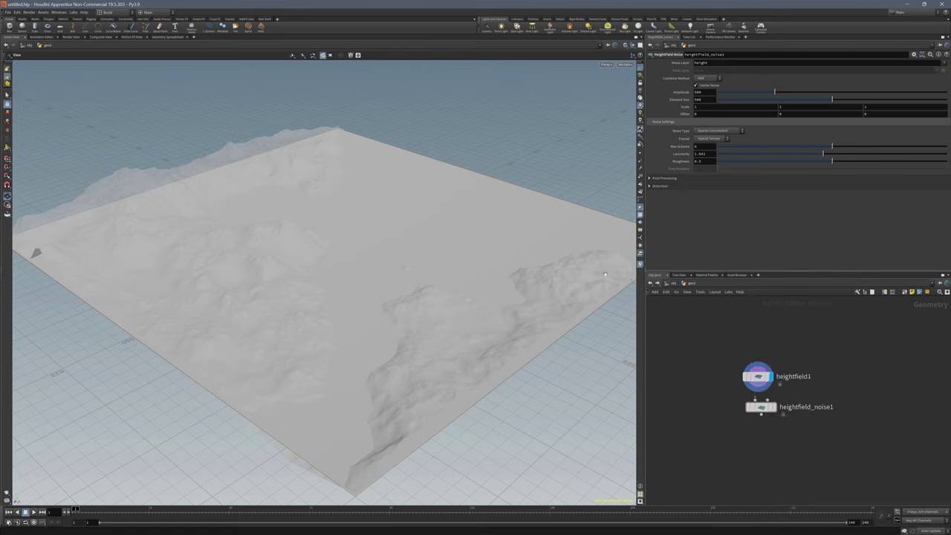
pyautogui.click(651, 284)
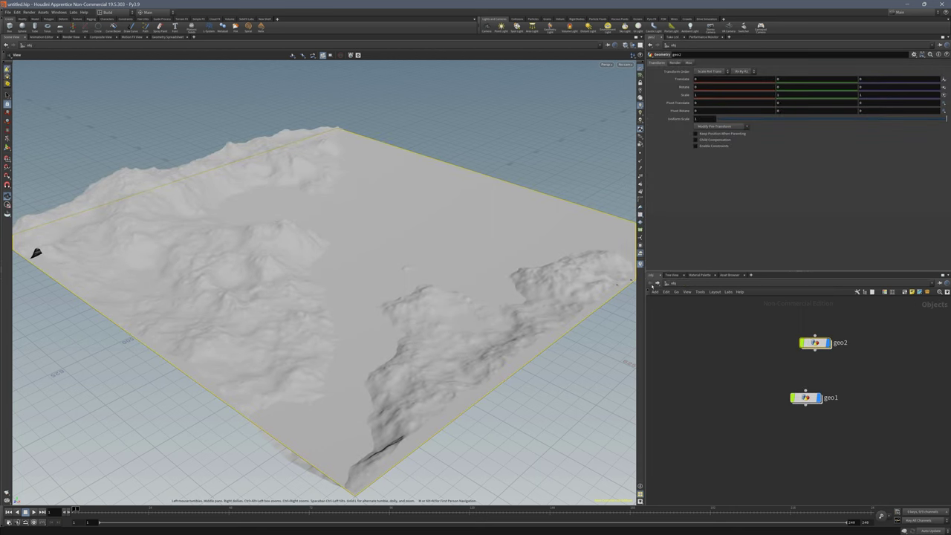
# Delete geo2, enter geo1, and view gaea_tor_processor_fix2's parameters and actions
pyautogui.press('Delete')
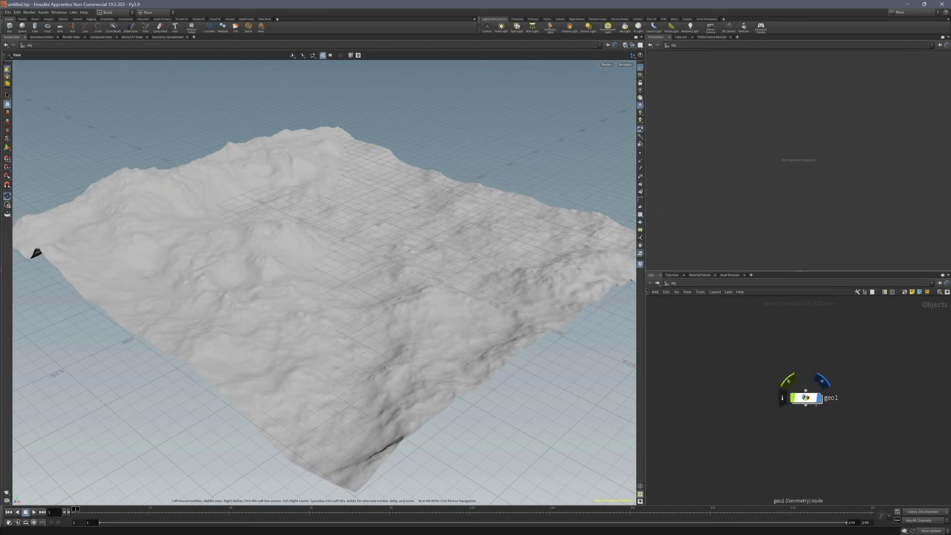
pyautogui.doubleClick(806, 398)
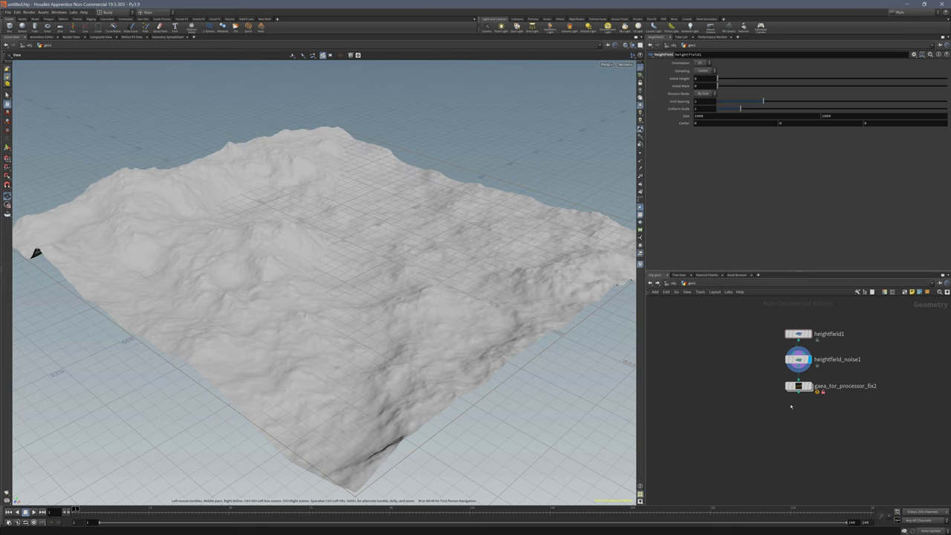
pyautogui.click(799, 386)
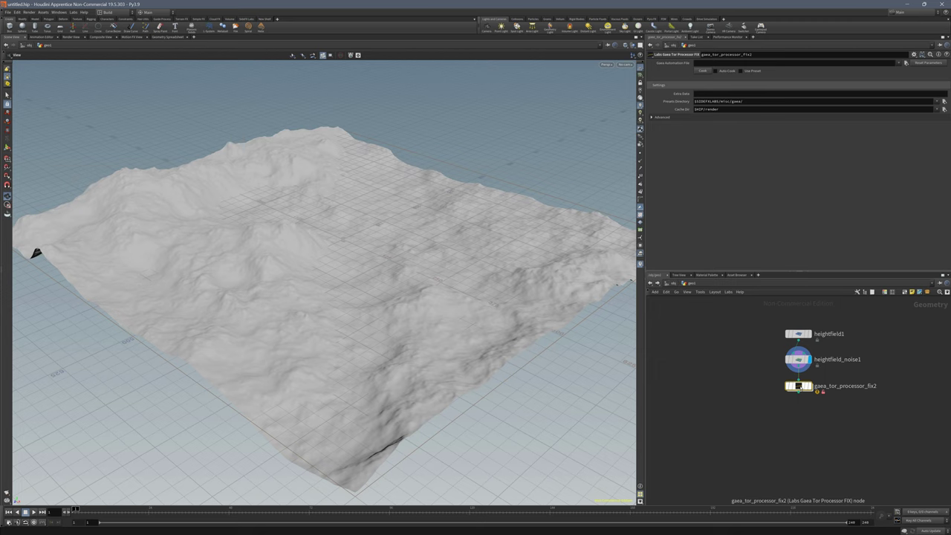
pyautogui.rightClick(799, 386)
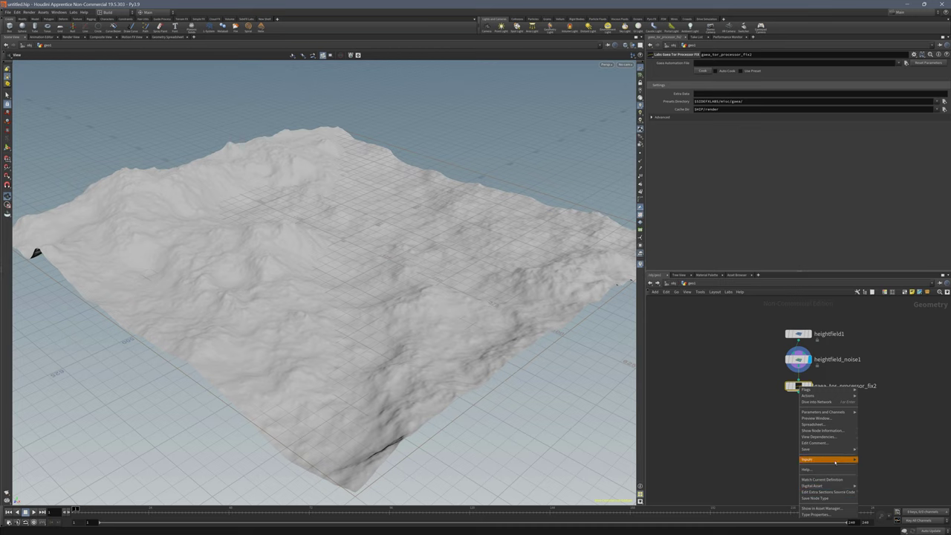
pyautogui.click(782, 468)
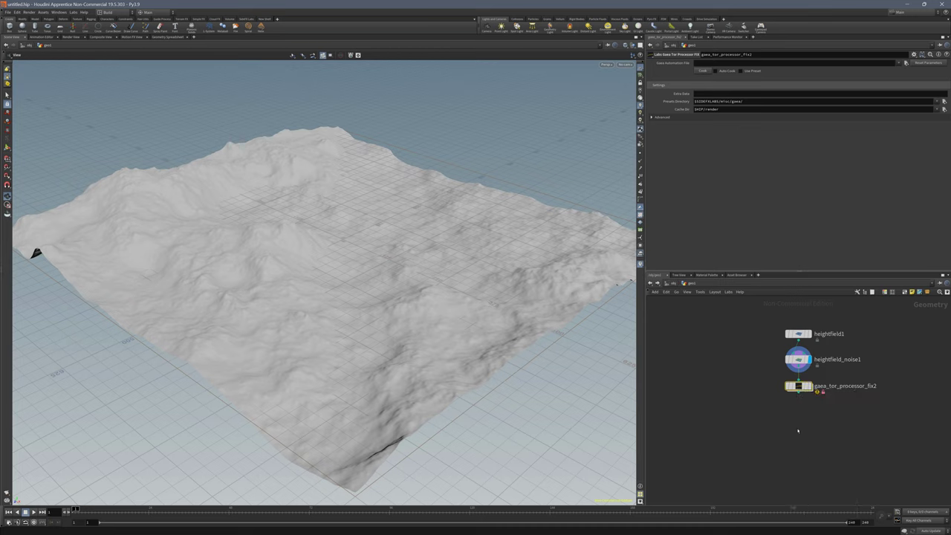
# Add and delete a temporary Labs Gaea Tor Processor, then dive inside gaea_tor_processor_fix2
pyautogui.press('Tab')
pyautogui.write('gaea')
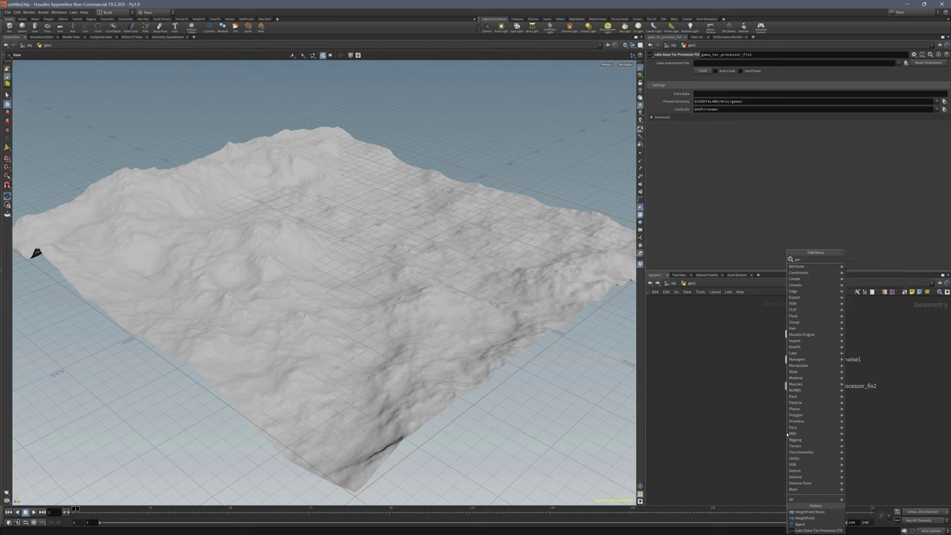
pyautogui.click(877, 260)
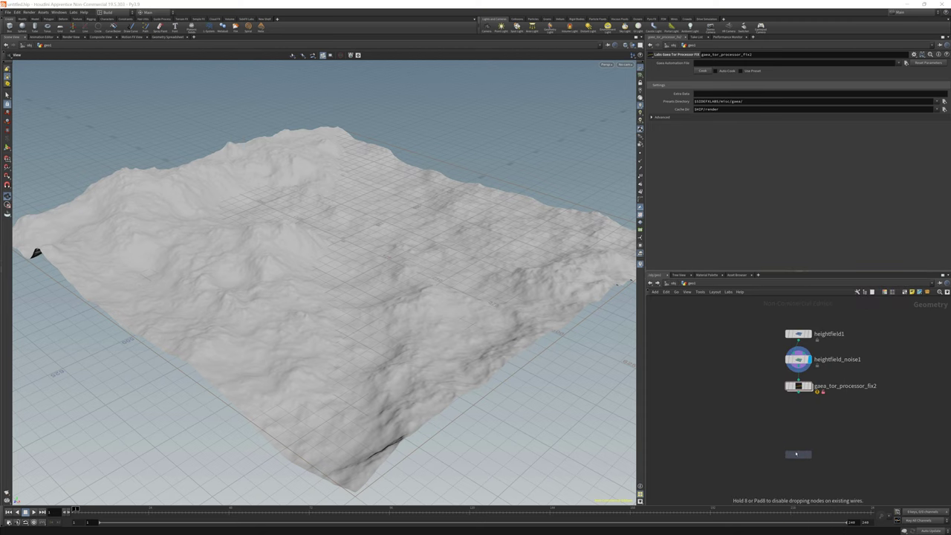
pyautogui.click(798, 439)
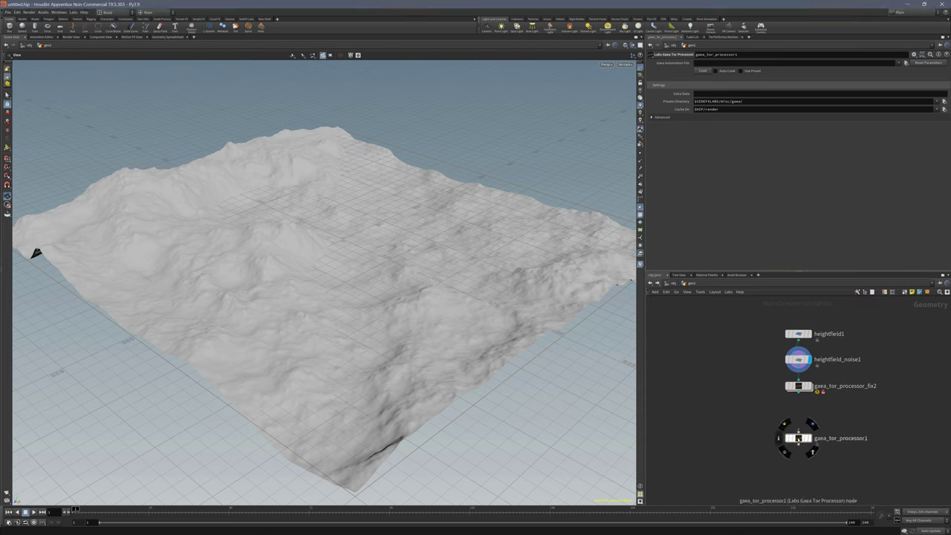
pyautogui.rightClick(797, 439)
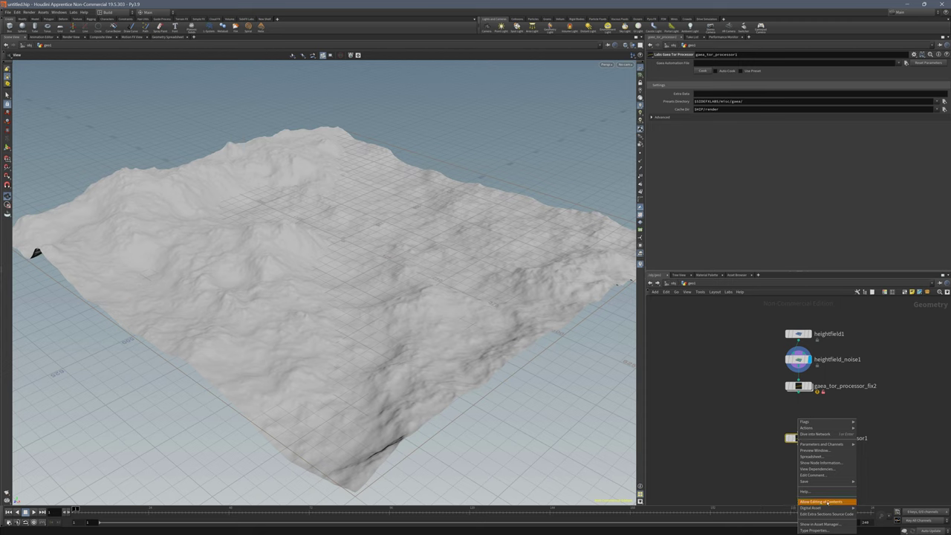
pyautogui.press('Escape')
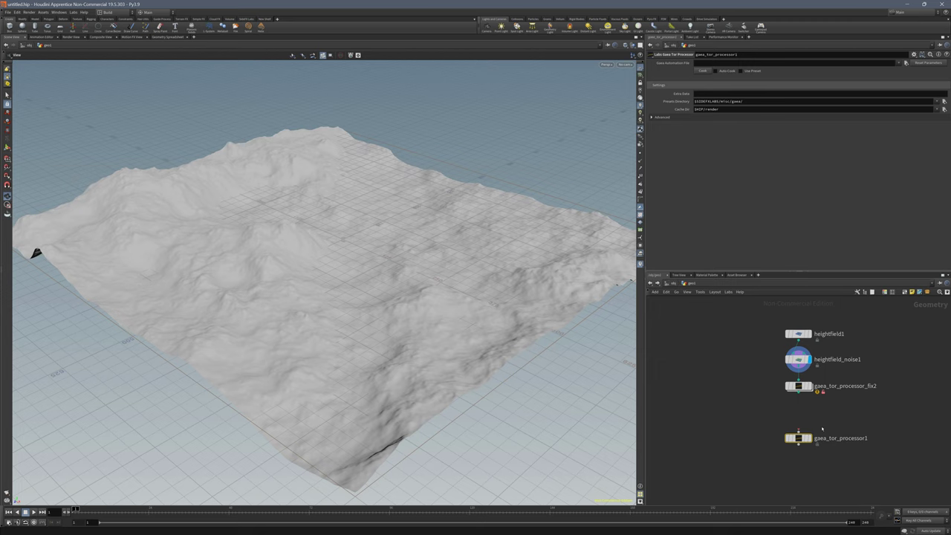
pyautogui.press('Delete')
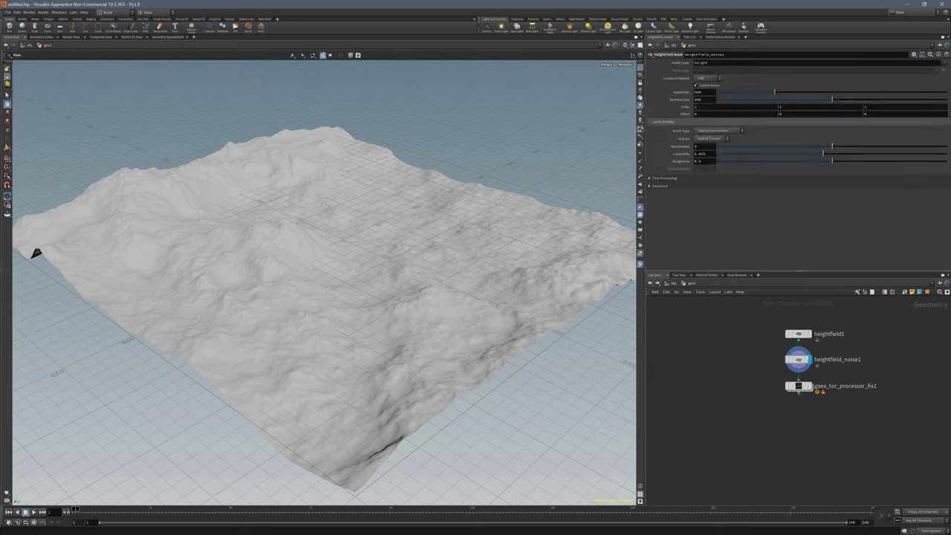
pyautogui.doubleClick(796, 386)
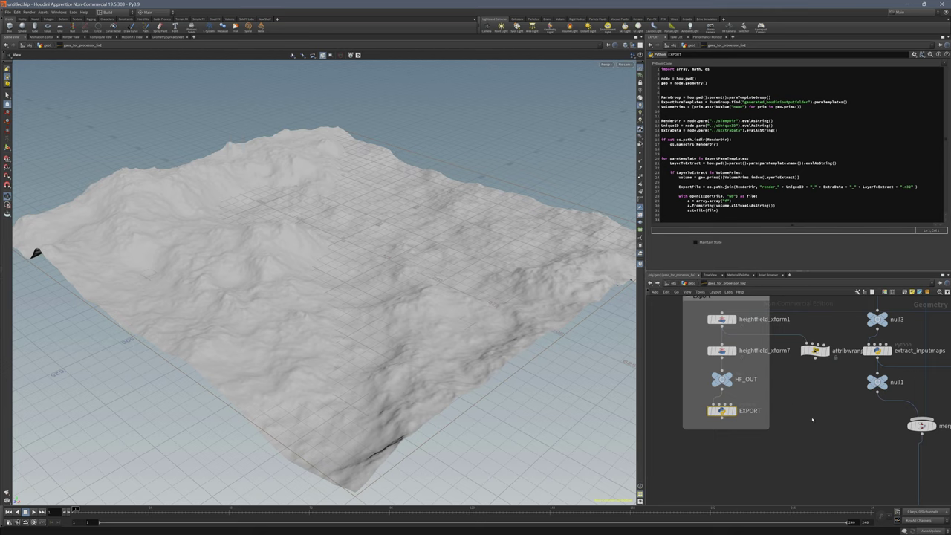
# Select the outdated a.fromstring line 30 in the EXPORT code, then bring up the SideFX forum thread
pyautogui.scroll(-8, 749, 373)
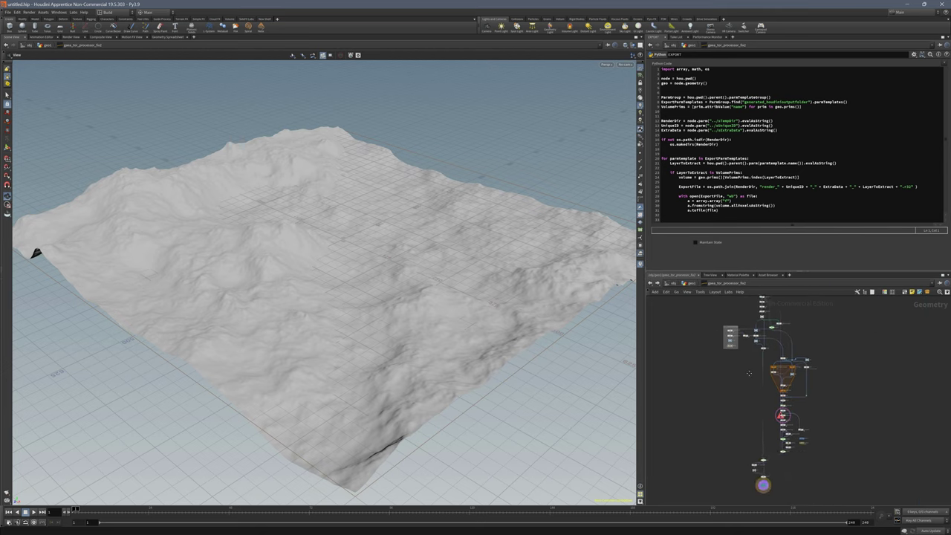
pyautogui.moveTo(750, 373); pyautogui.dragTo(764, 389, button='middle')
pyautogui.scroll(5, 739, 344)
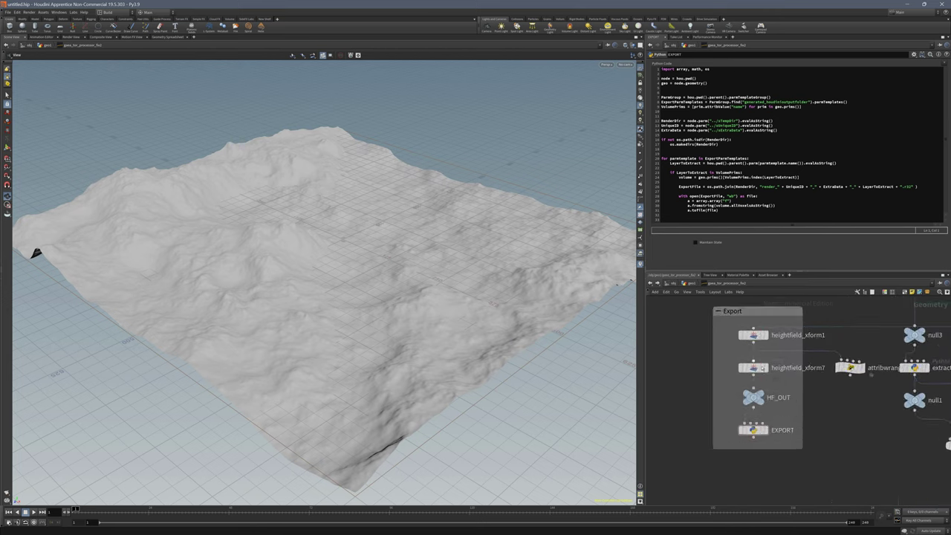
pyautogui.moveTo(754, 429)
pyautogui.moveTo(777, 205); pyautogui.dragTo(692, 206)
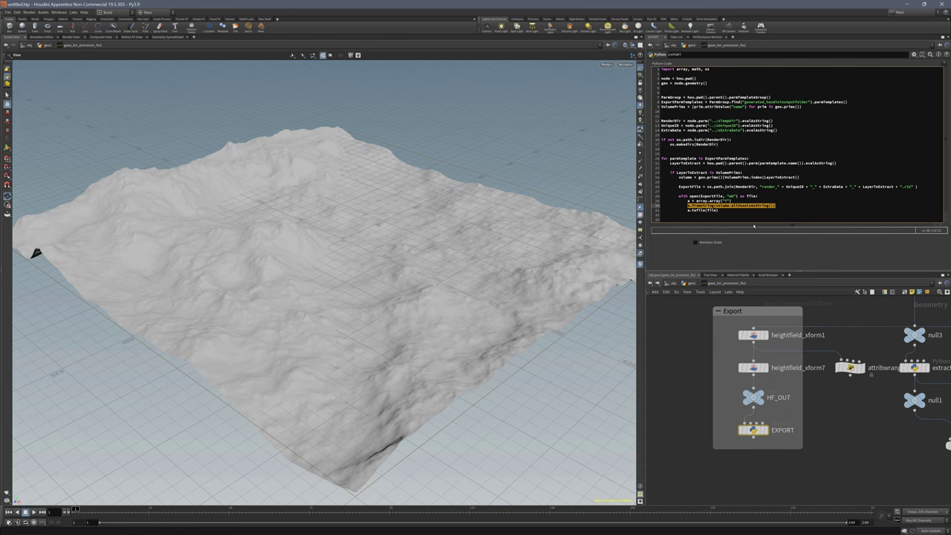
pyautogui.press('super')
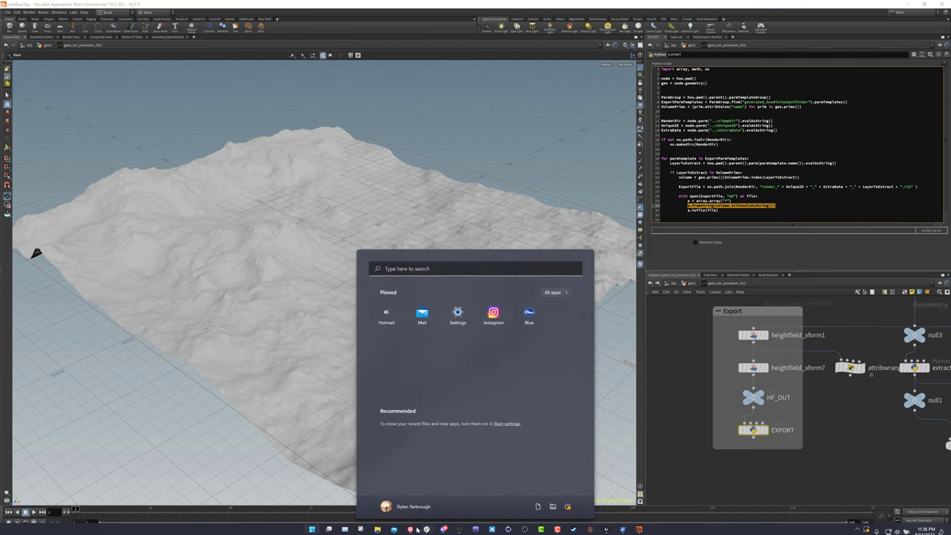
pyautogui.click(419, 528)
# Select the last post's a.frombytes(volume.allVoxelsAsString()) fix line and minimize the browser
pyautogui.scroll(-20, 455, 381)
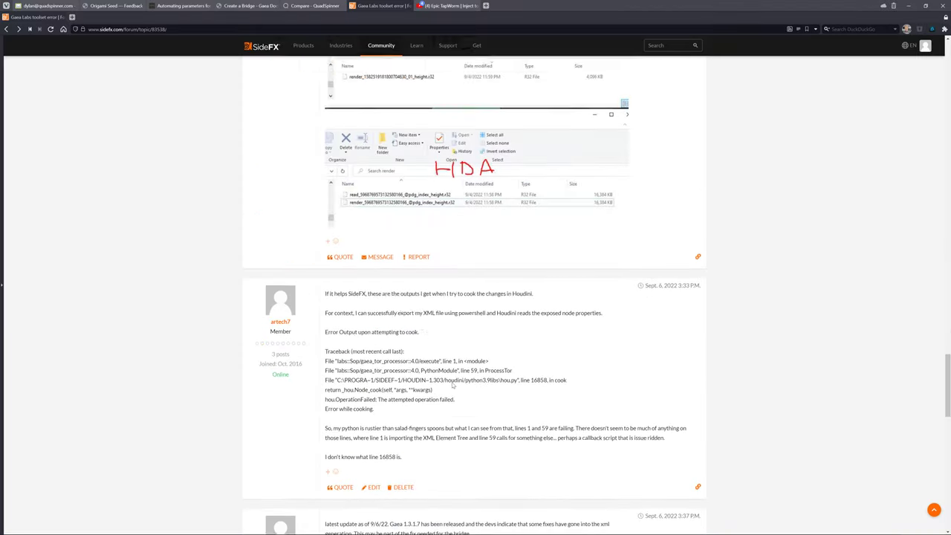
pyautogui.scroll(5, 448, 388)
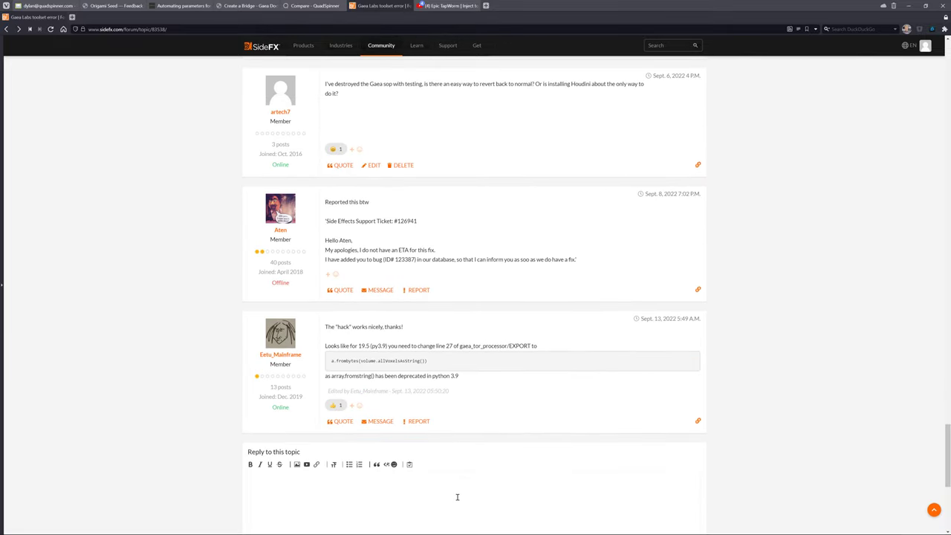
pyautogui.moveTo(432, 363); pyautogui.dragTo(332, 363)
pyautogui.hotkey('ctrl', 'c')
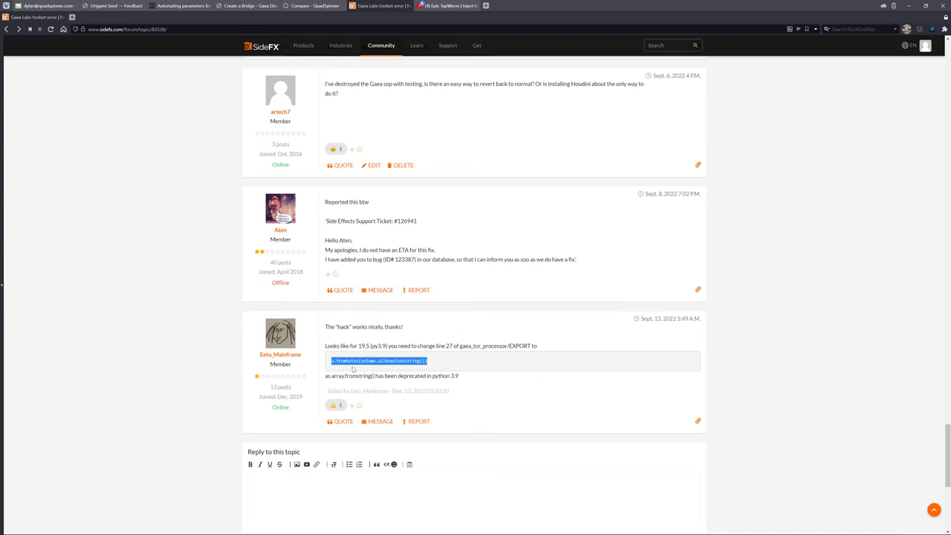
pyautogui.click(910, 5)
# Paste the a.frombytes call over the old a.fromstring line in the EXPORT code, then return to the forum
pyautogui.click(799, 120)
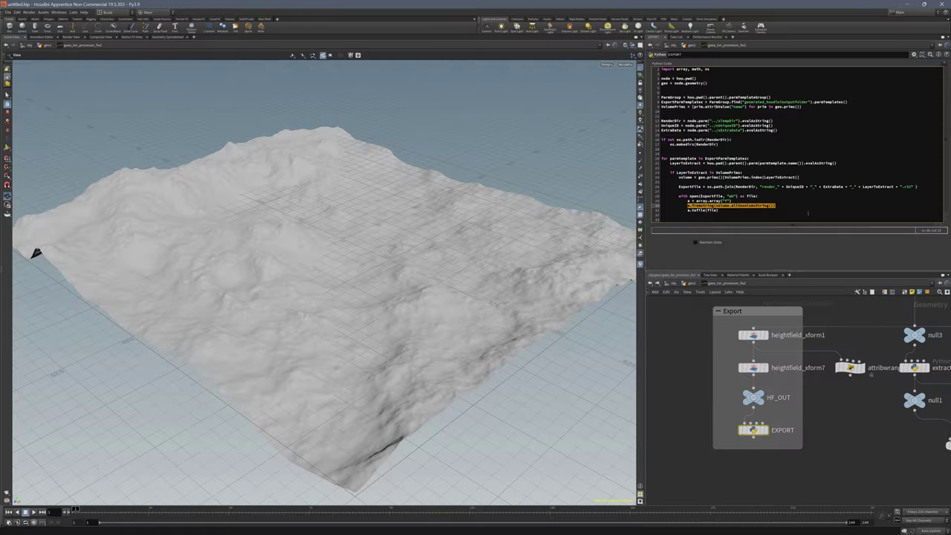
pyautogui.moveTo(775, 206); pyautogui.dragTo(685, 206)
pyautogui.hotkey('ctrl', 'v')
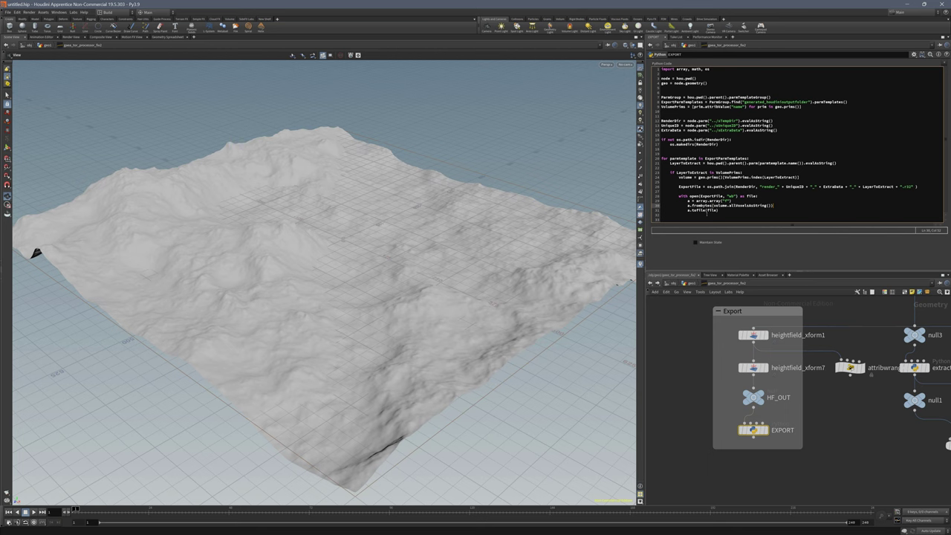
pyautogui.press('super')
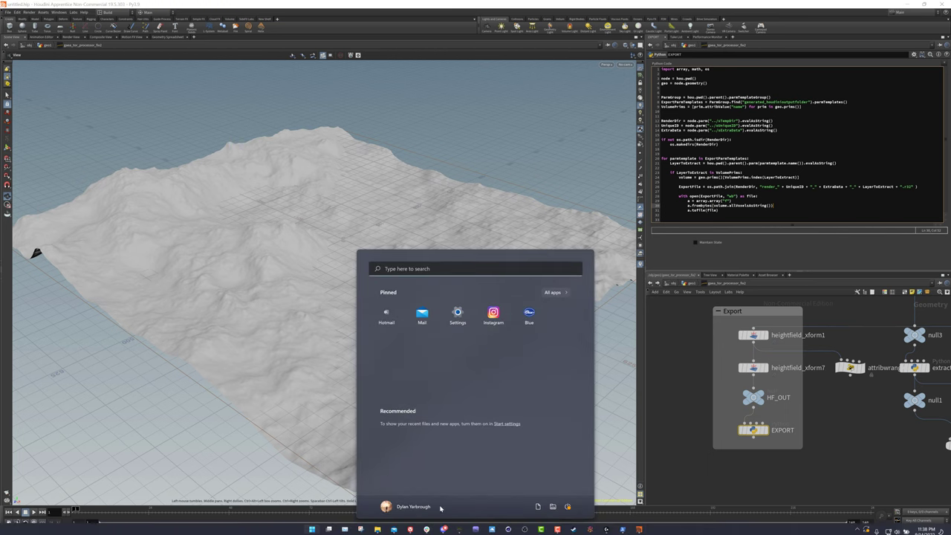
pyautogui.click(411, 530)
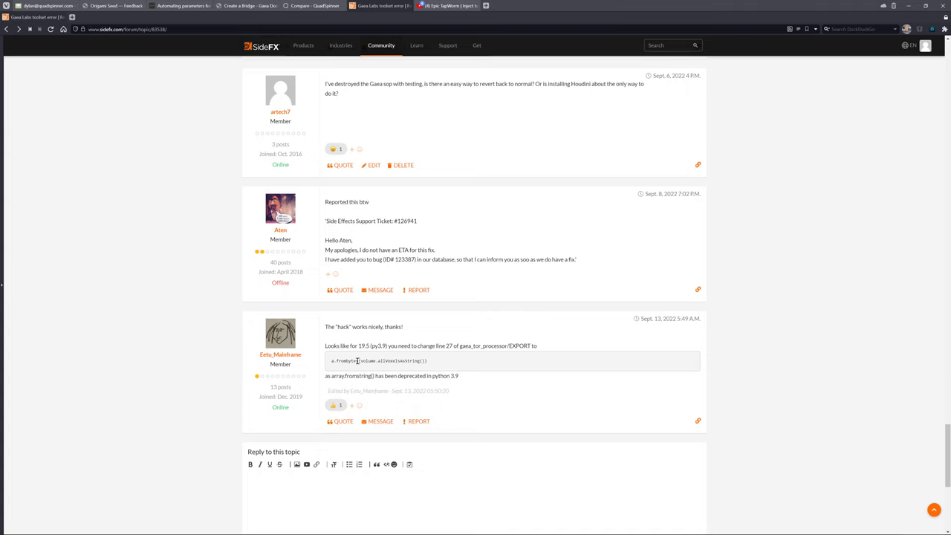
# Check the posted a.frombytes(volume.allVoxelsAsString()) line against the edit, then minimize the browser
pyautogui.moveTo(348, 362)
pyautogui.mouseDown()
pyautogui.moveTo(358, 362)
pyautogui.moveTo(337, 376)
pyautogui.mouseUp()
pyautogui.click(518, 395)
pyautogui.moveTo(359, 362); pyautogui.dragTo(337, 362)
pyautogui.click(462, 383)
pyautogui.click(910, 8)
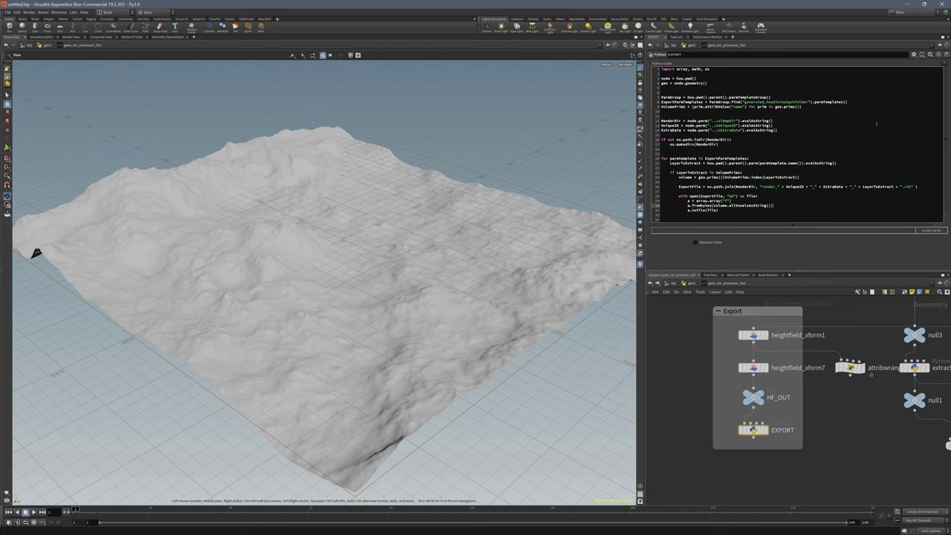
# Dismiss the parameter gear menu and jump back up to the geo1 network
pyautogui.click(914, 54)
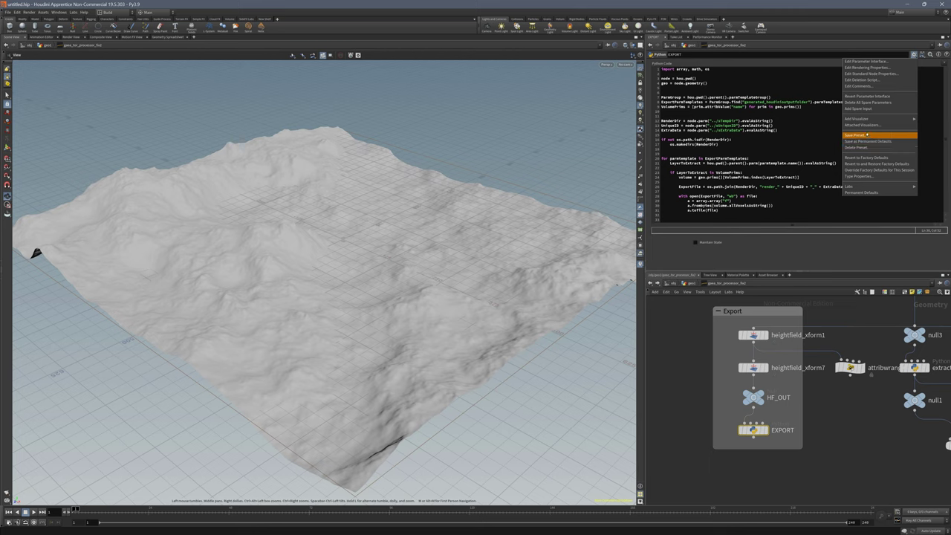
pyautogui.click(710, 343)
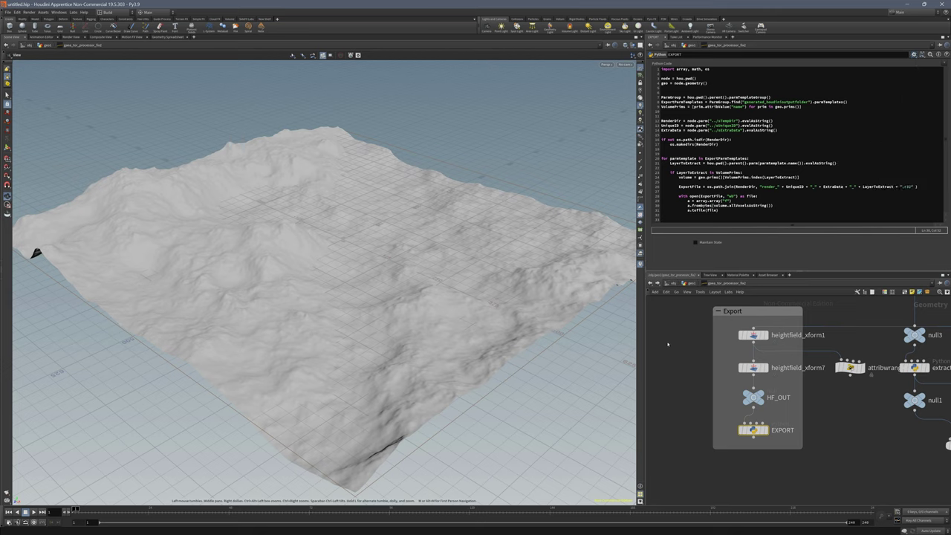
pyautogui.click(651, 283)
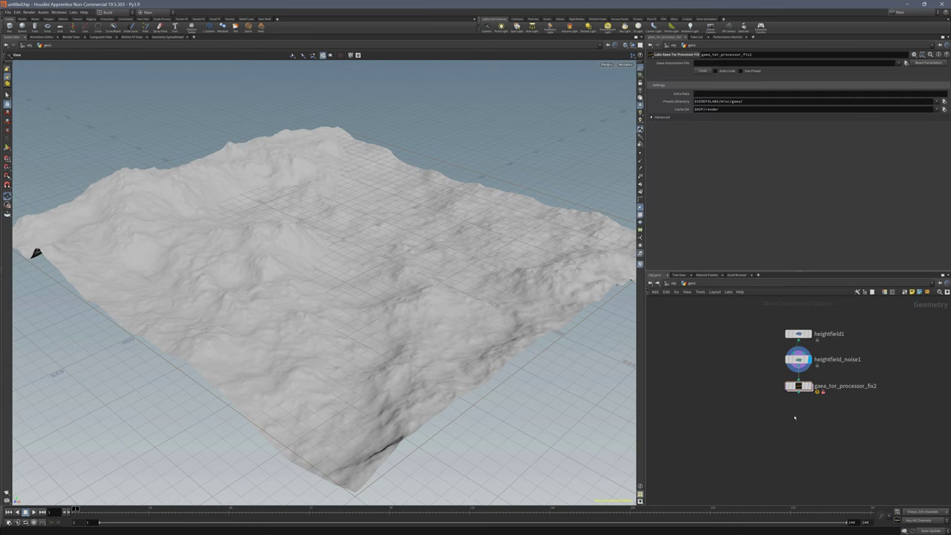
# Set gaea_tor_processor_fix2's Presets Directory to the Desktop test folder and enable Use Preset
pyautogui.click(799, 387)
pyautogui.click(945, 108)
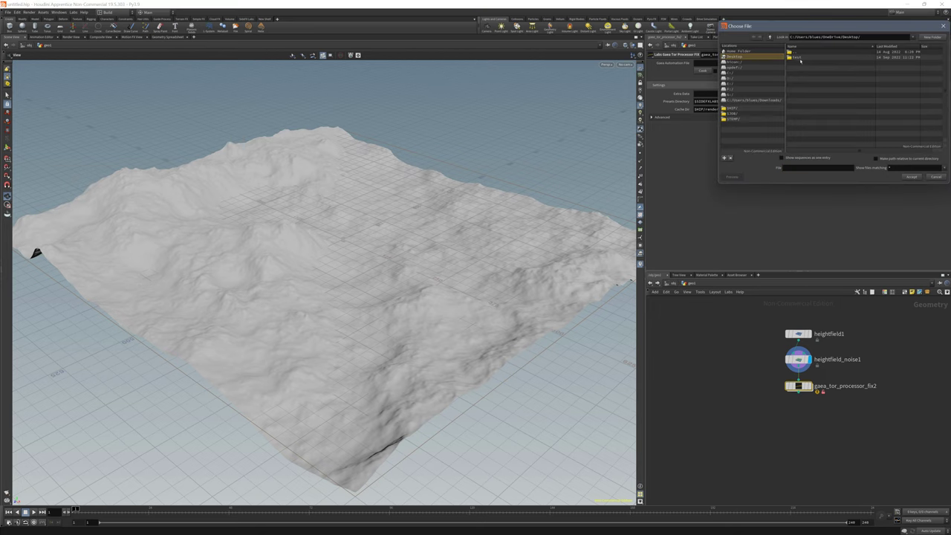
pyautogui.doubleClick(798, 58)
pyautogui.click(911, 176)
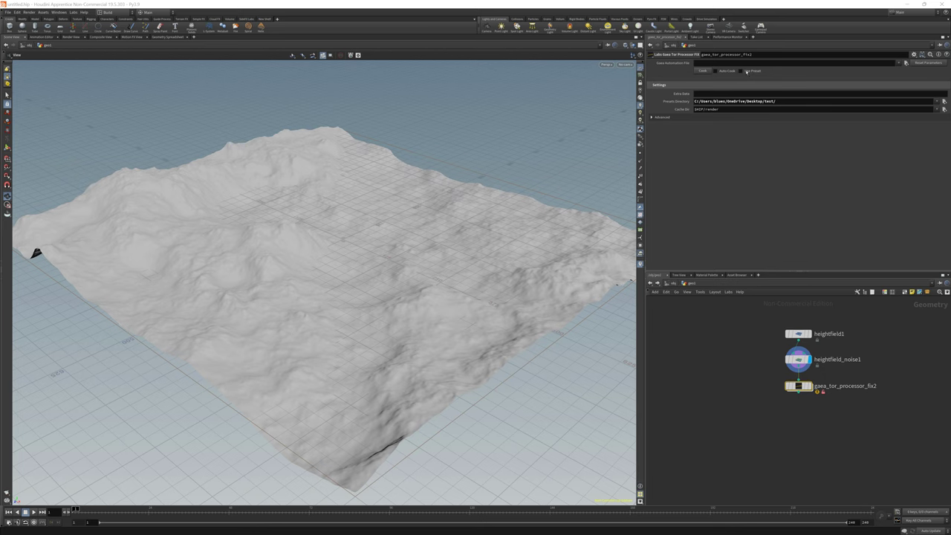
pyautogui.click(741, 70)
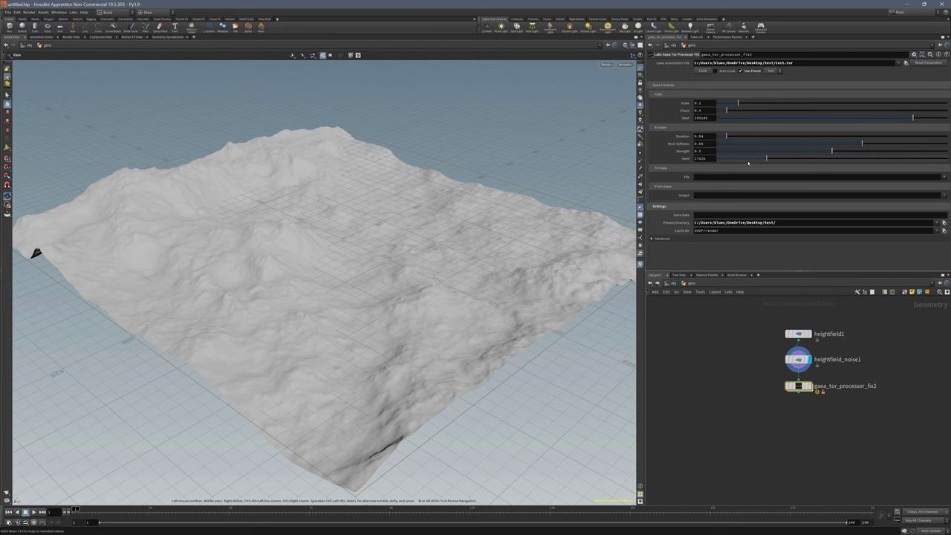
pyautogui.click(741, 103)
pyautogui.moveTo(740, 103); pyautogui.dragTo(753, 103)
pyautogui.moveTo(727, 137); pyautogui.dragTo(747, 138)
pyautogui.moveTo(831, 152); pyautogui.dragTo(845, 152)
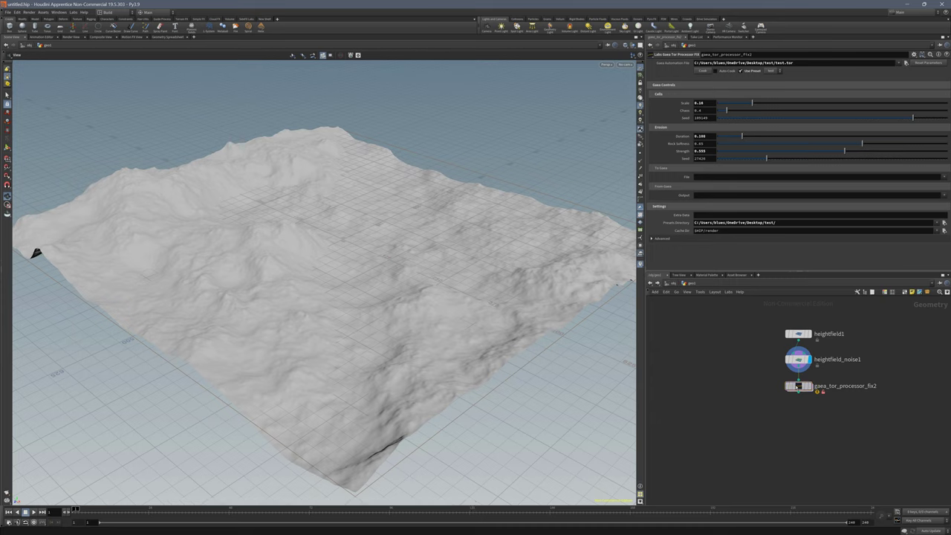
pyautogui.moveTo(799, 386); pyautogui.dragTo(799, 390)
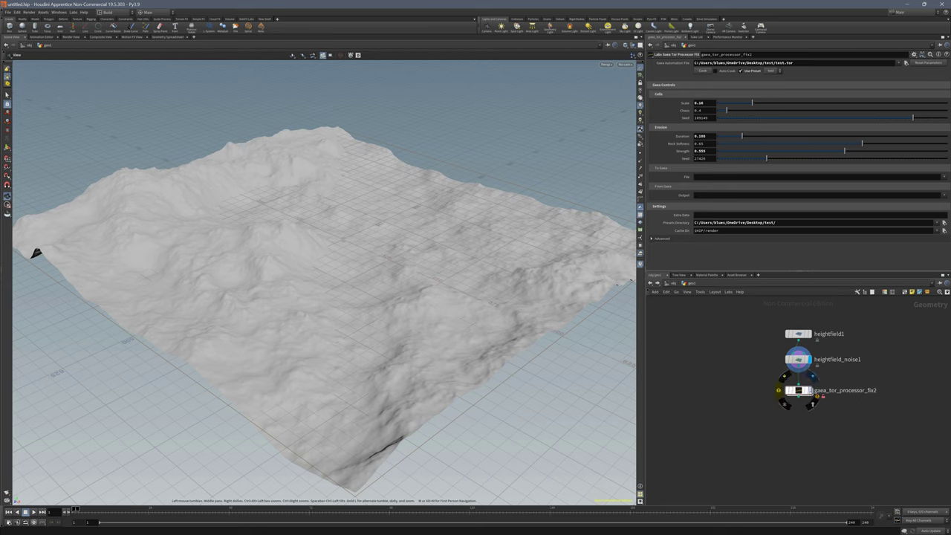
pyautogui.moveTo(813, 378)
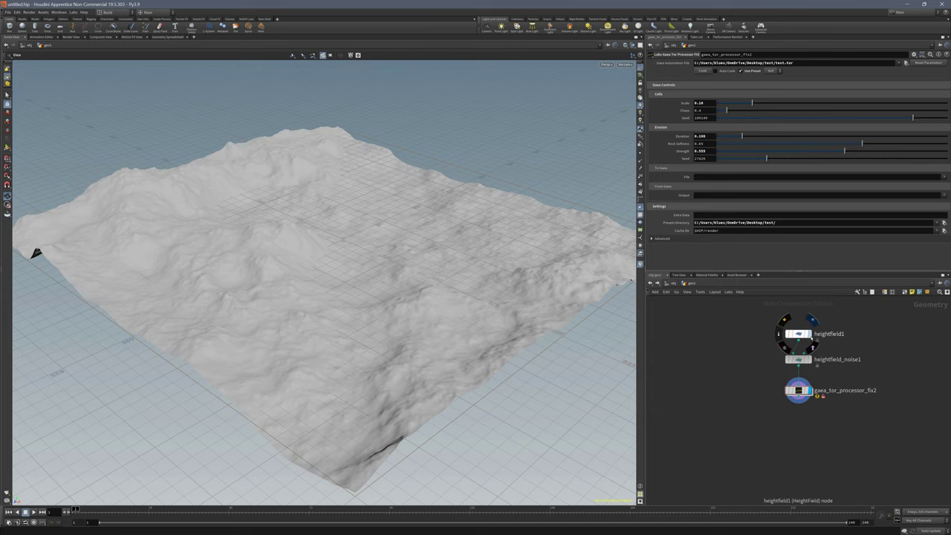
pyautogui.click(808, 335)
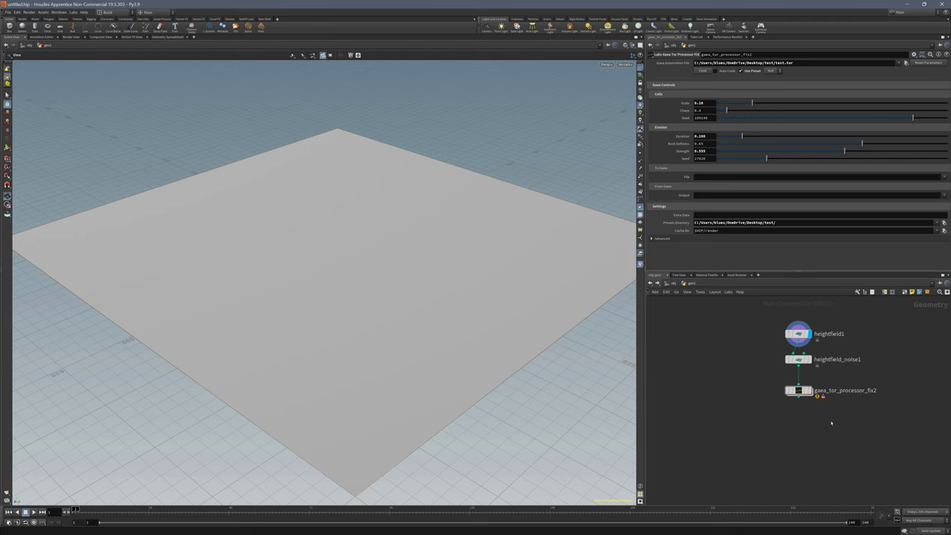
pyautogui.click(808, 360)
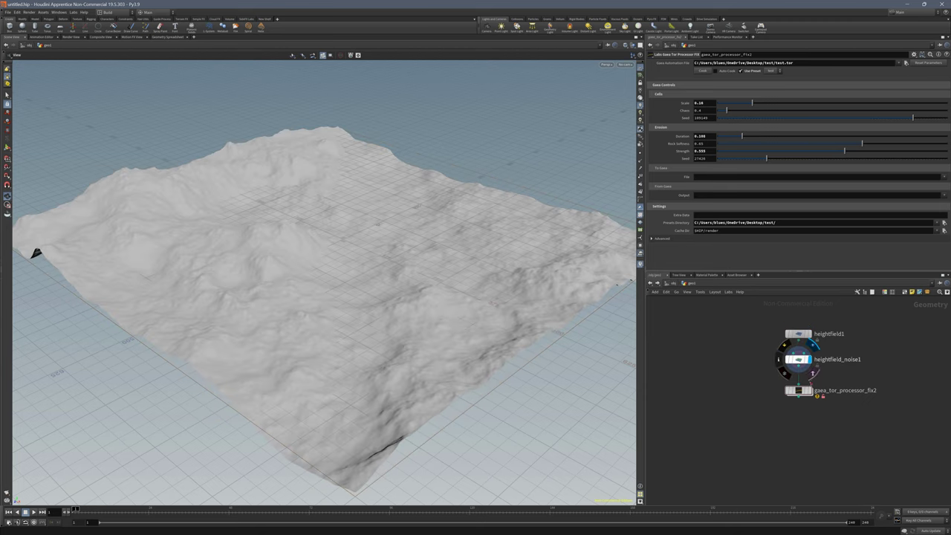
pyautogui.click(809, 391)
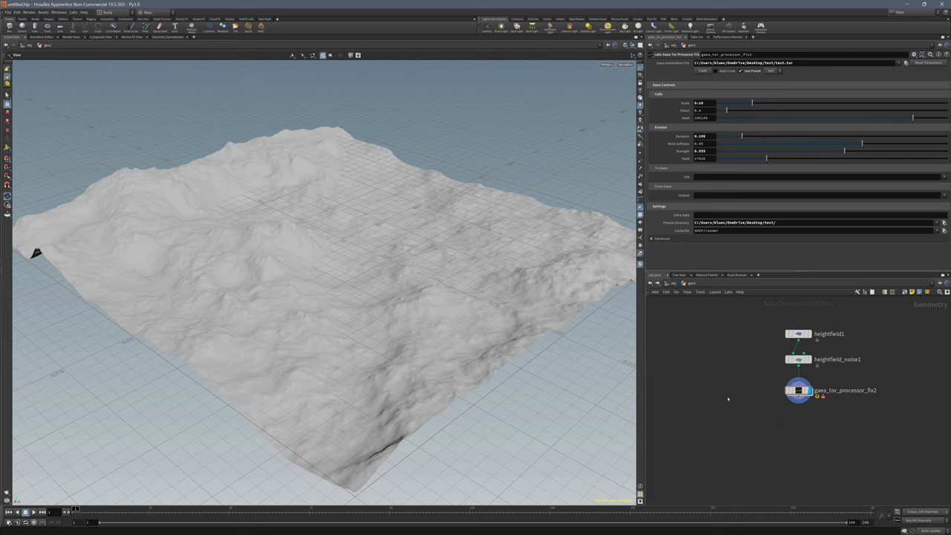
pyautogui.click(702, 71)
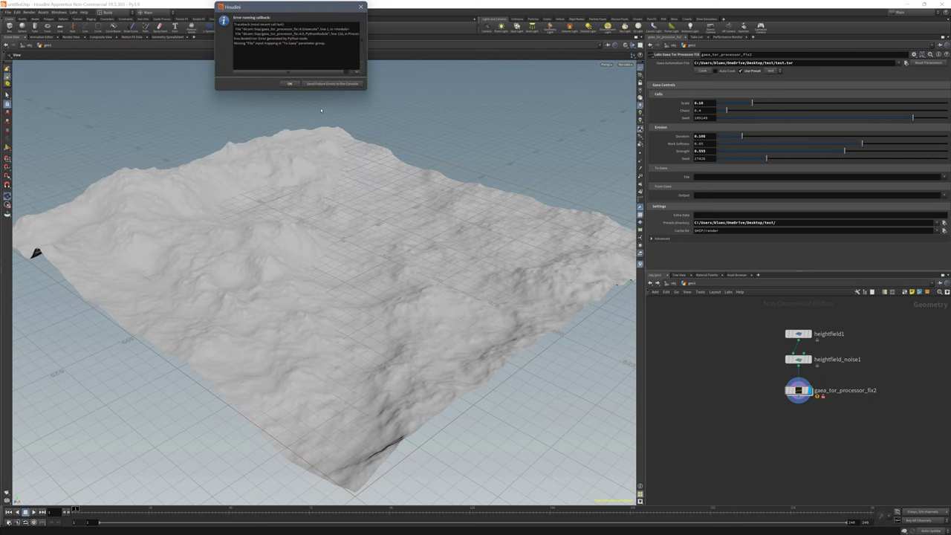
pyautogui.click(290, 84)
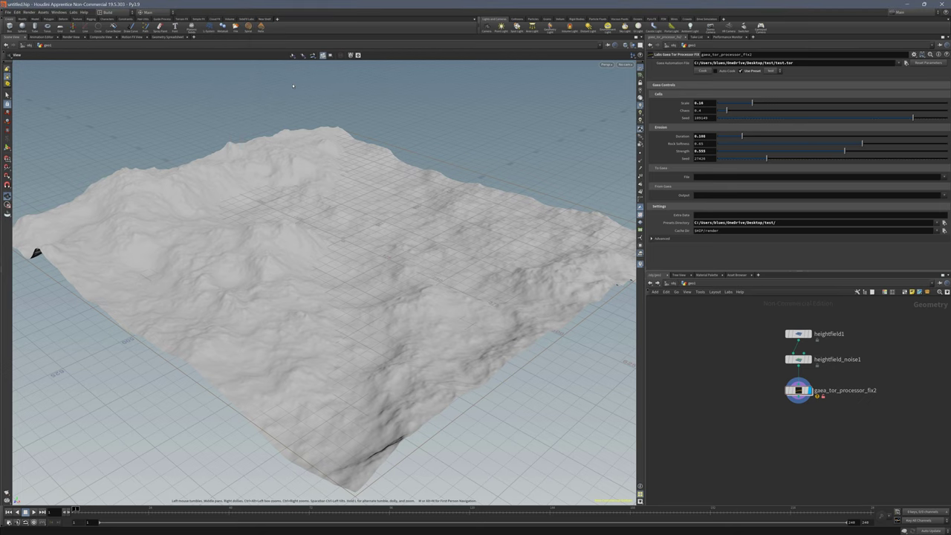
# Set both To Gaea File and From Gaea Output to height, then cook the processor
pyautogui.rightClick(738, 390)
pyautogui.click(715, 385)
pyautogui.click(944, 179)
pyautogui.click(941, 190)
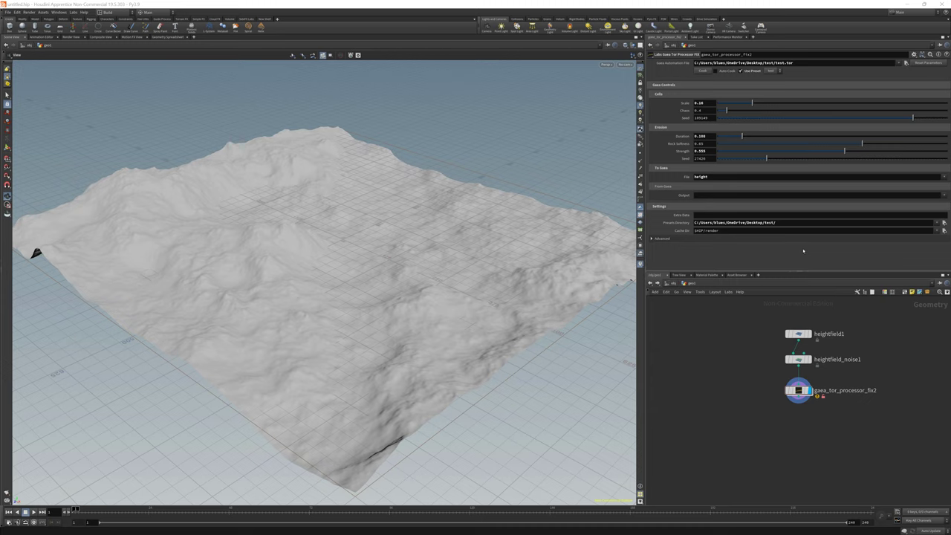
pyautogui.click(944, 195)
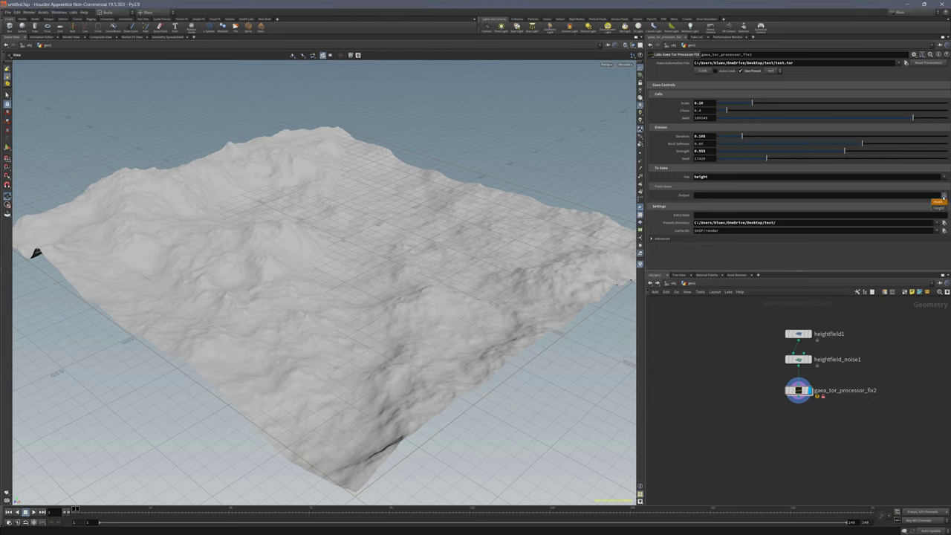
pyautogui.click(940, 204)
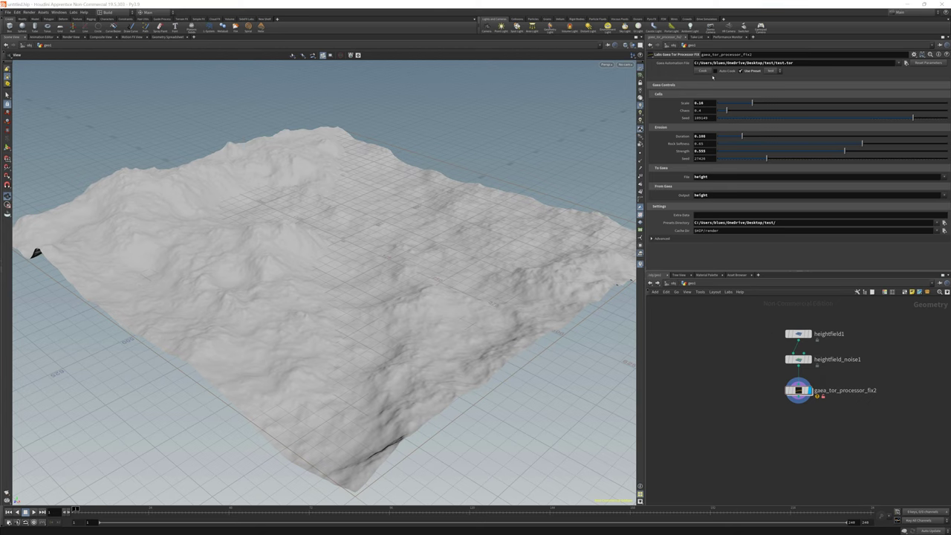
pyautogui.click(702, 71)
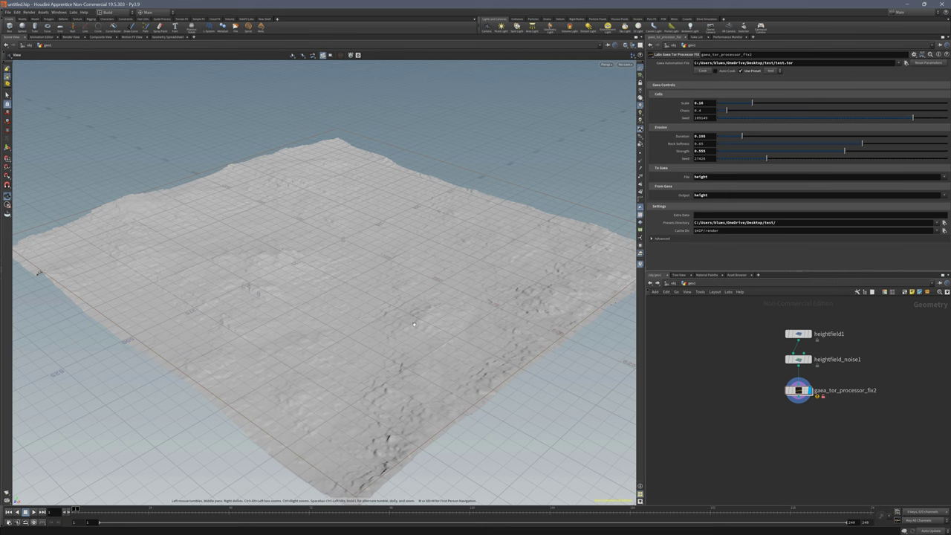
# Orbit the viewport around the freshly eroded terrain to inspect its rills and channels
pyautogui.moveTo(585, 132); pyautogui.dragTo(505, 290)
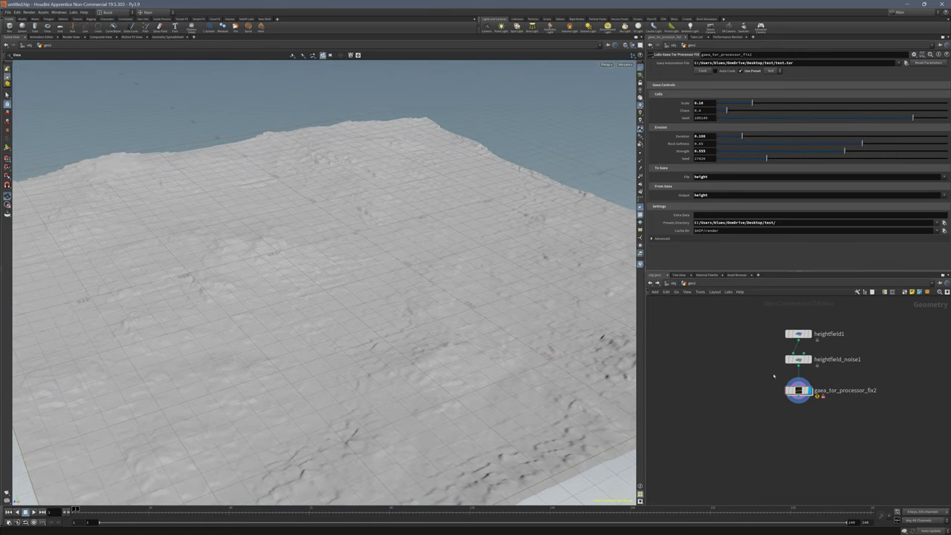
# Set heightfield1's Size to 1024 by 1024 and reselect gaea_tor_processor_fix2
pyautogui.click(798, 334)
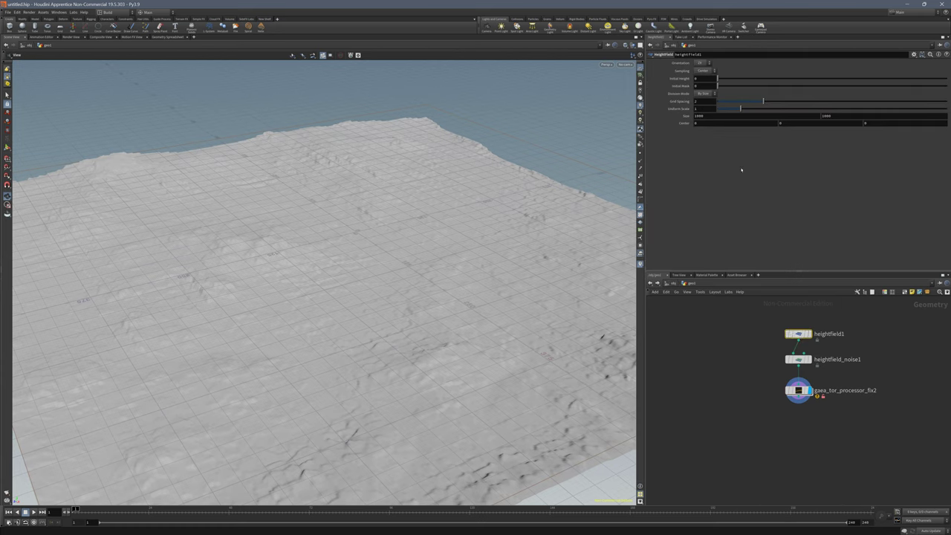
pyautogui.click(699, 116)
pyautogui.write('1024')
pyautogui.press('Tab')
pyautogui.write('1')
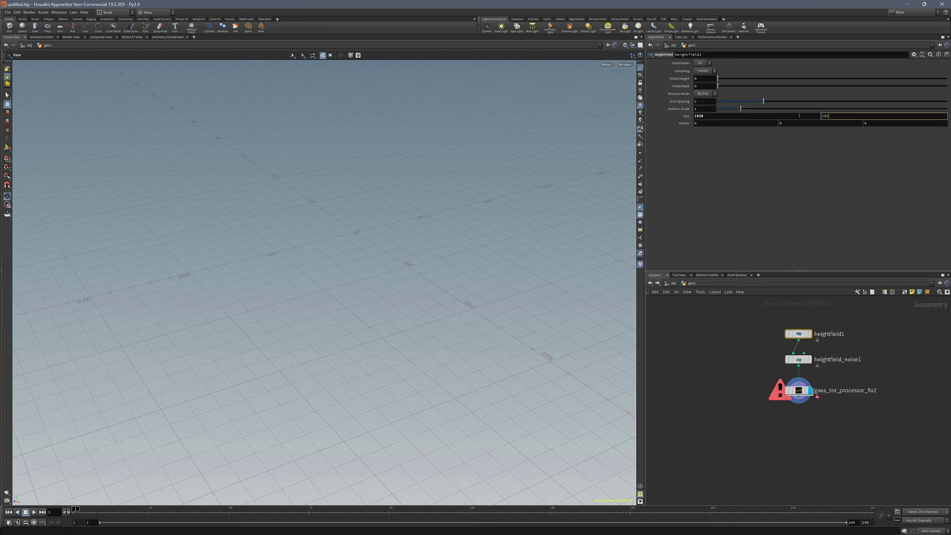
pyautogui.press('Return')
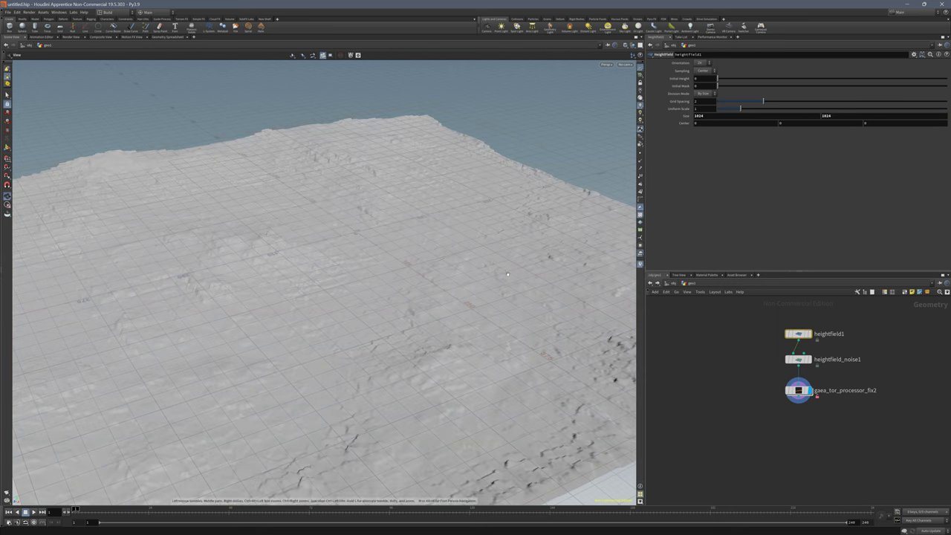
pyautogui.click(799, 390)
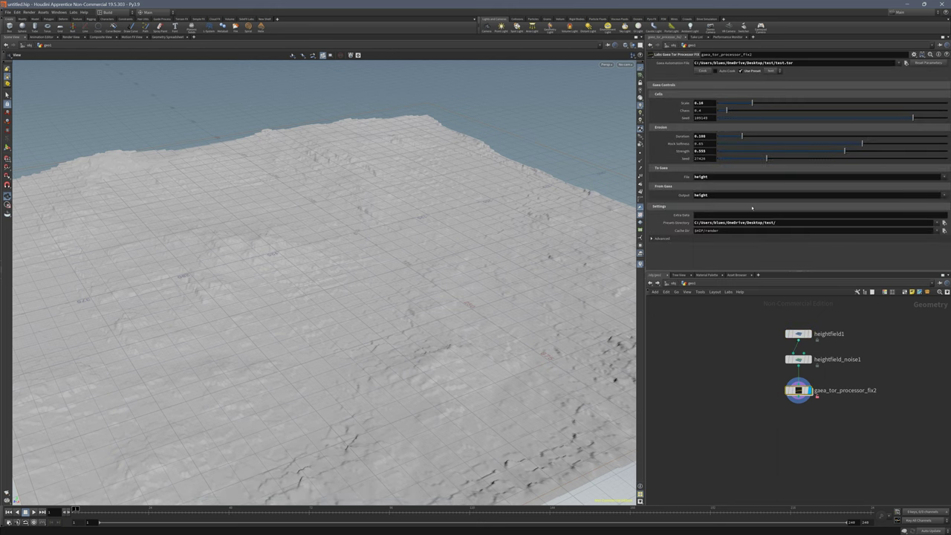
# Recook gaea_tor_processor_fix2, then compare its output with heightfield_noise1 by toggling the display flag
pyautogui.click(703, 71)
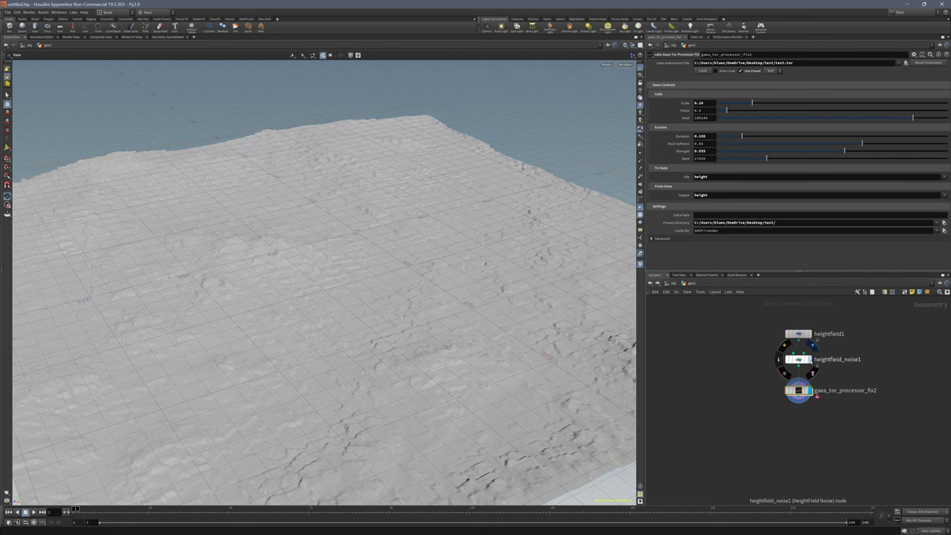
pyautogui.click(816, 349)
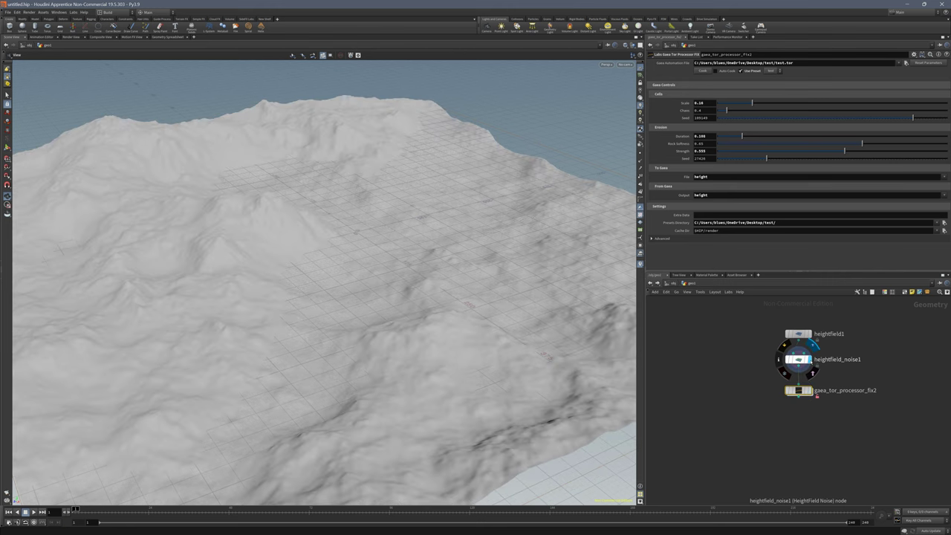
pyautogui.moveTo(802, 391)
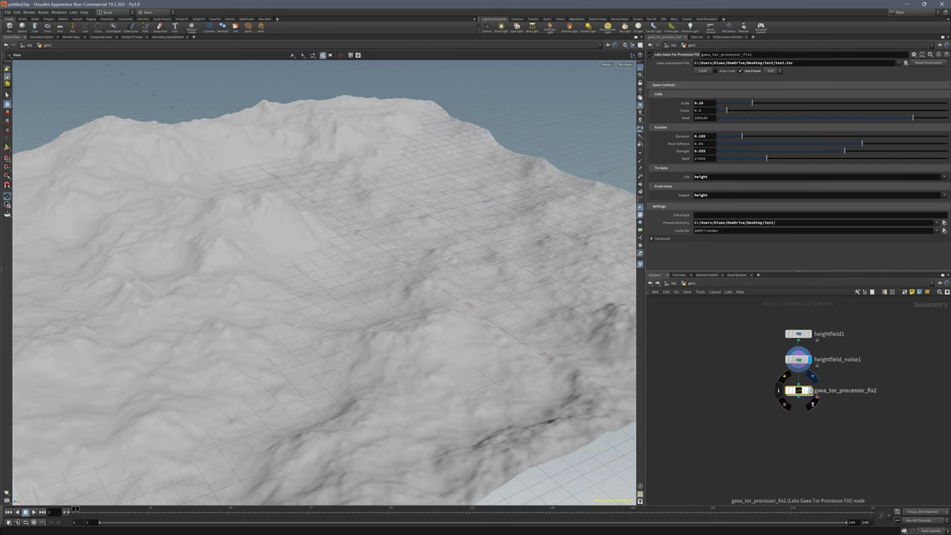
pyautogui.click(815, 377)
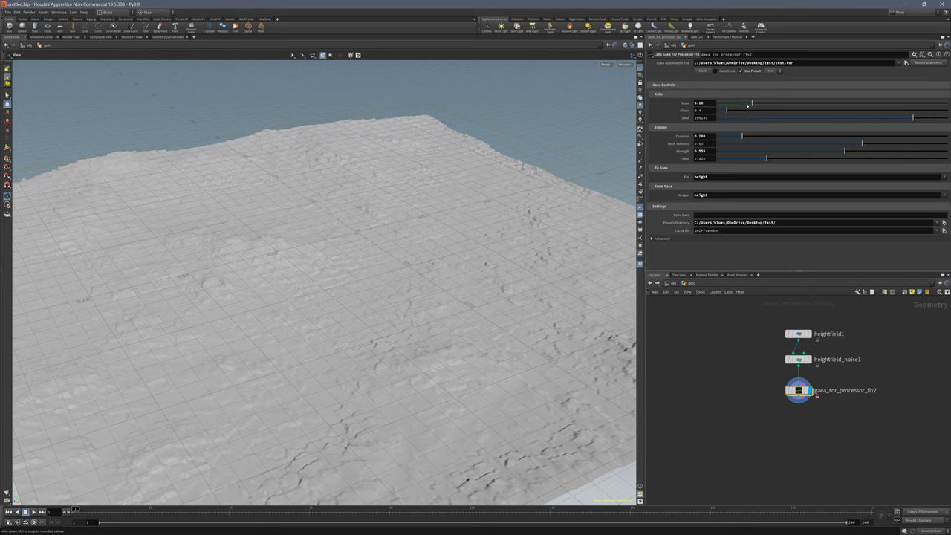
# Recook the terrain with Scale 0.01, erosion Duration 0.443 and Strength 0.725, then inspect it
pyautogui.moveTo(733, 105); pyautogui.dragTo(717, 104)
pyautogui.moveTo(743, 136); pyautogui.dragTo(787, 136)
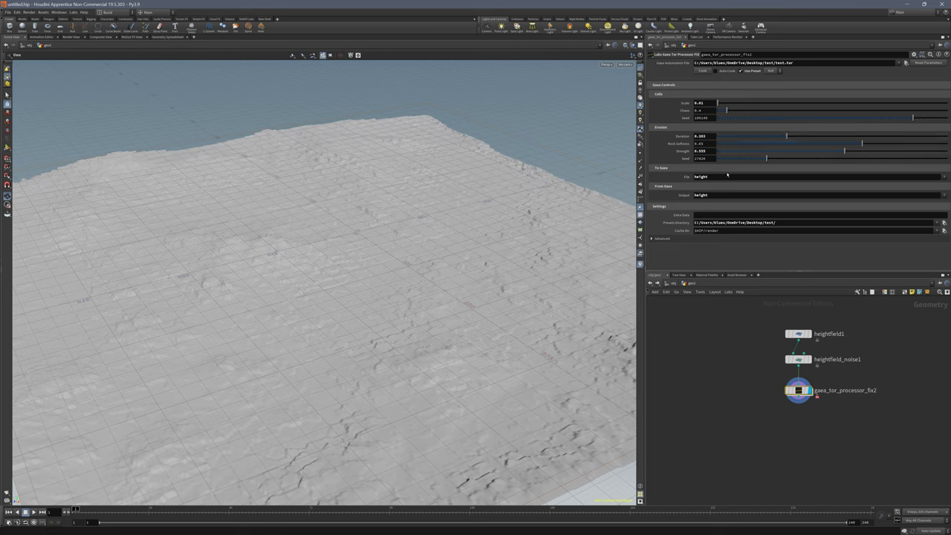
pyautogui.moveTo(846, 151); pyautogui.dragTo(884, 151)
pyautogui.moveTo(791, 138); pyautogui.dragTo(819, 137)
pyautogui.click(702, 70)
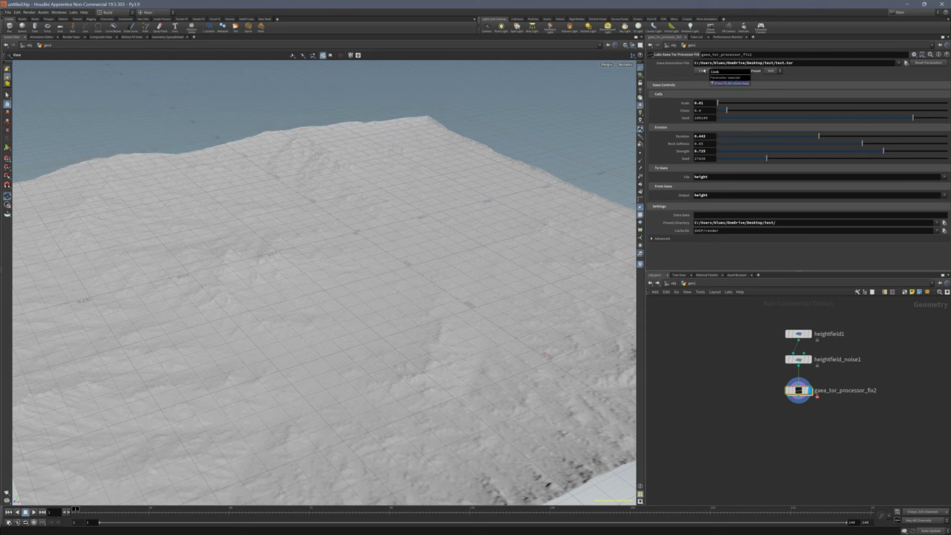
pyautogui.moveTo(393, 314); pyautogui.dragTo(522, 298)
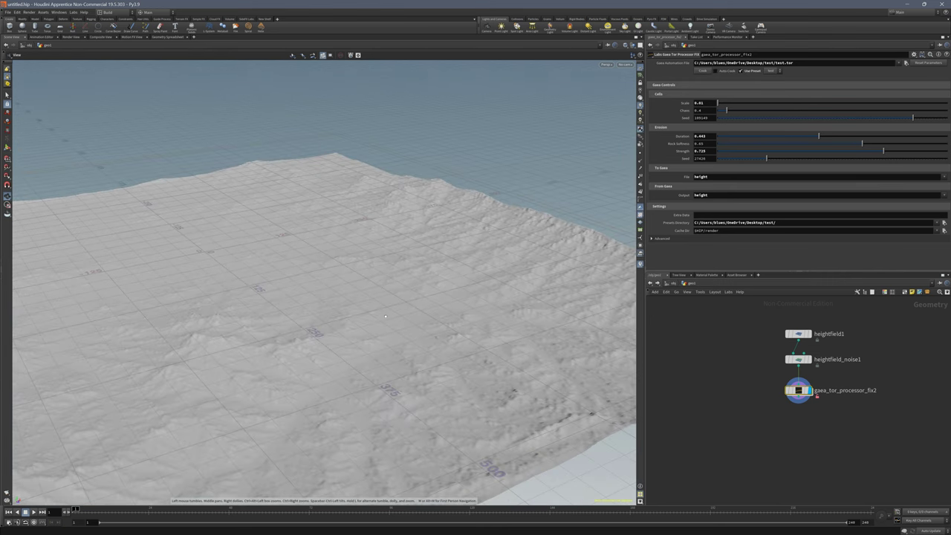
pyautogui.moveTo(385, 317); pyautogui.dragTo(513, 320)
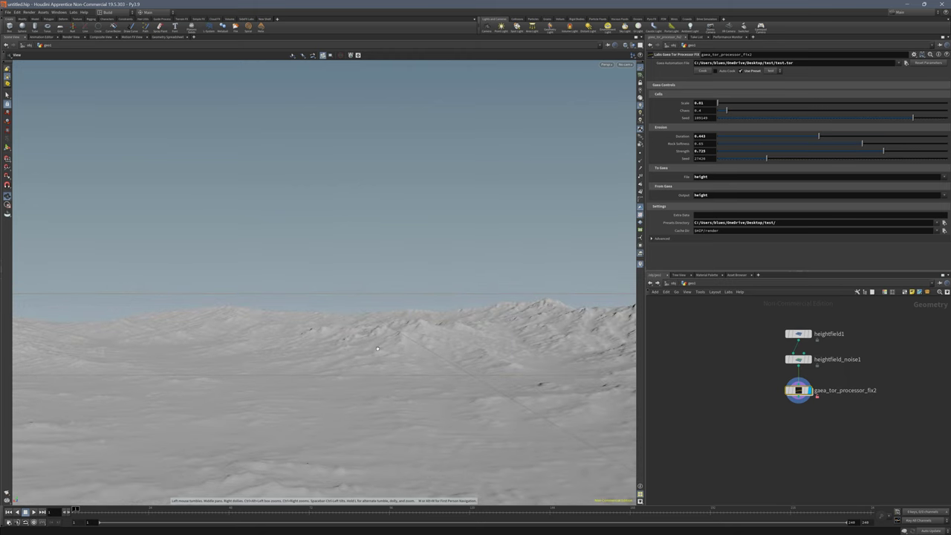
pyautogui.moveTo(378, 349); pyautogui.dragTo(402, 394)
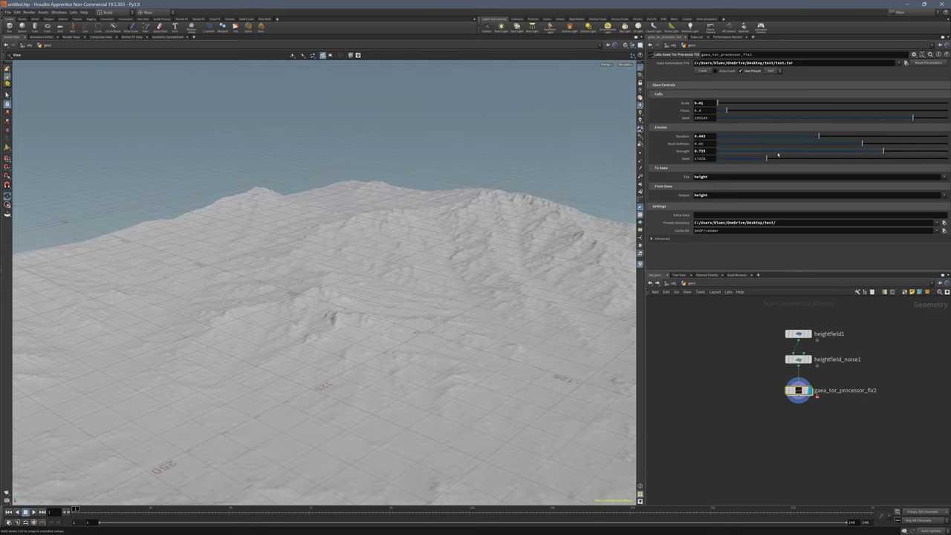
# Weaken the erosion to Duration 0.011 and Strength 0.043 and recook the terrain
pyautogui.moveTo(819, 137); pyautogui.dragTo(720, 136)
pyautogui.moveTo(800, 151); pyautogui.dragTo(727, 152)
pyautogui.click(702, 71)
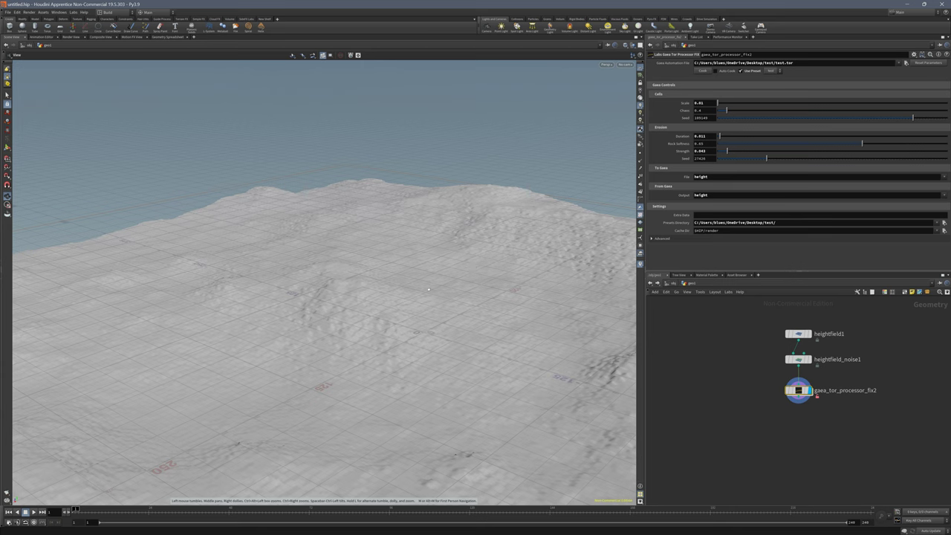
pyautogui.moveTo(428, 289); pyautogui.dragTo(409, 294)
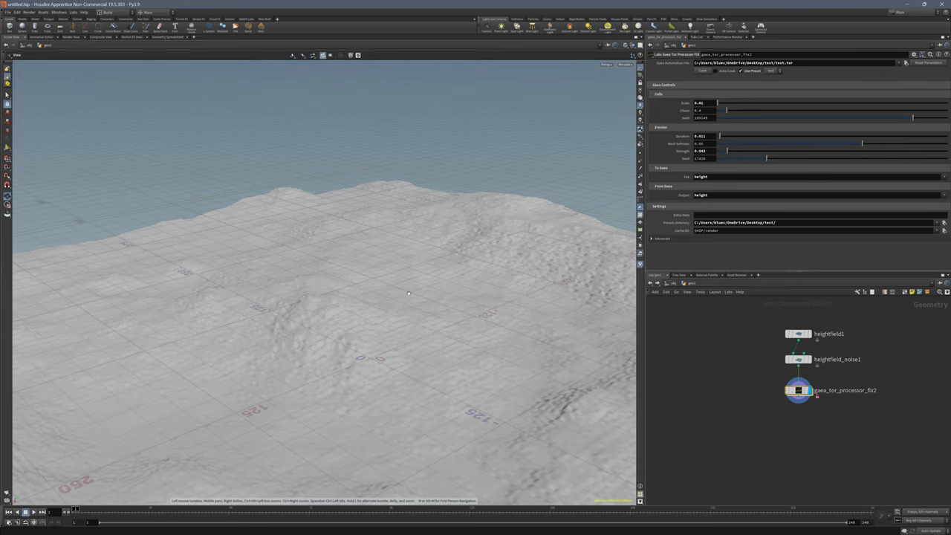